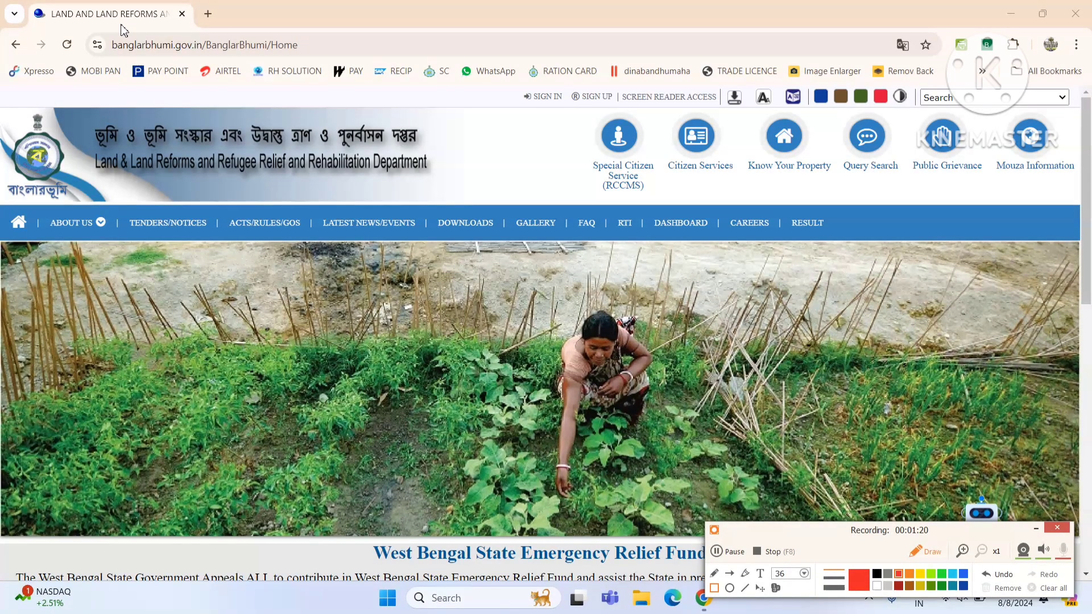
mouse_move(106, 36)
left_mouse_down()
mouse_move(224, 57)
mouse_move(301, 56)
left_mouse_up()
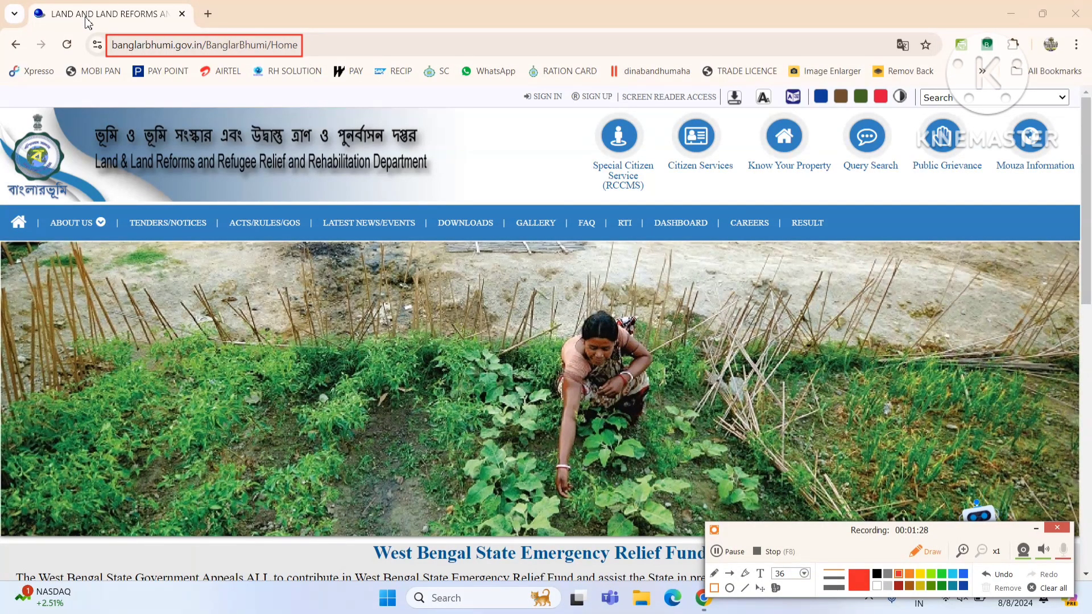
left_click_drag(84, 16, 115, 67)
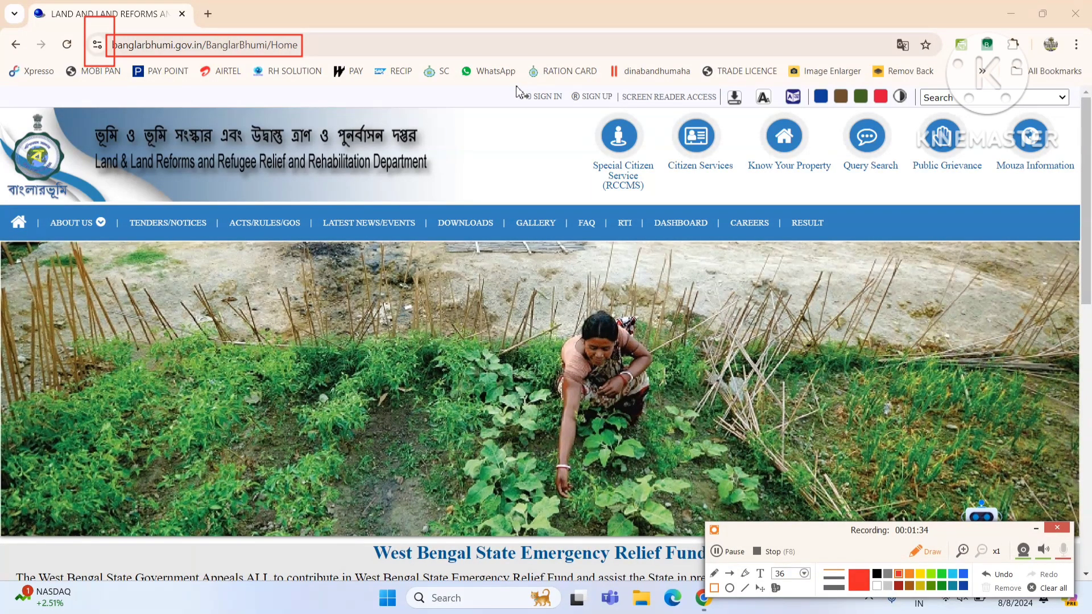
mouse_move(516, 86)
left_mouse_down()
mouse_move(555, 107)
mouse_move(616, 111)
left_mouse_up()
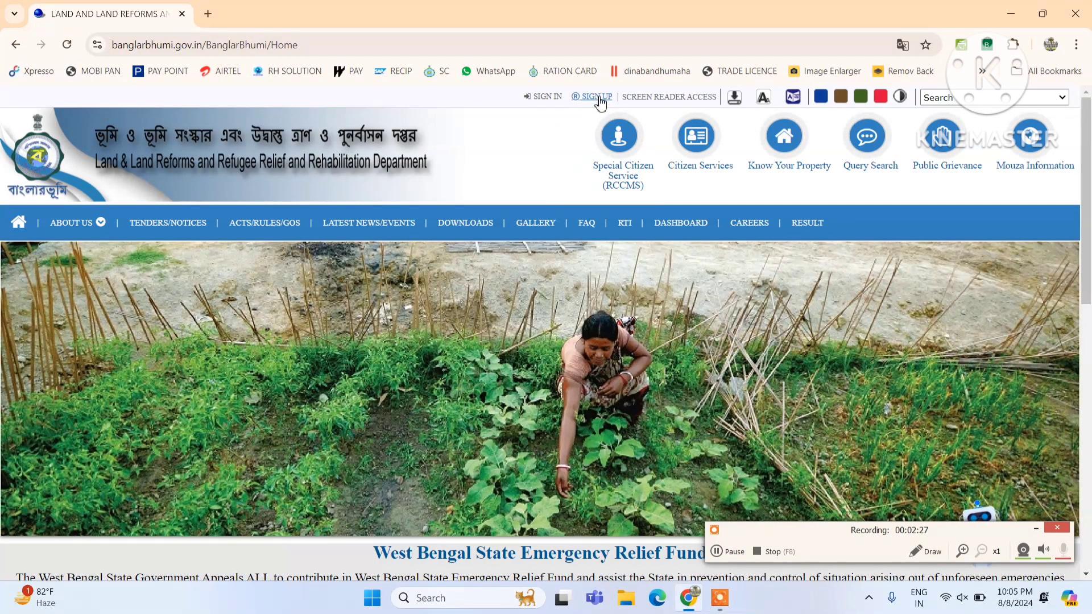
Open the public registration form for new users and dismiss its alert.
left_click(598, 97)
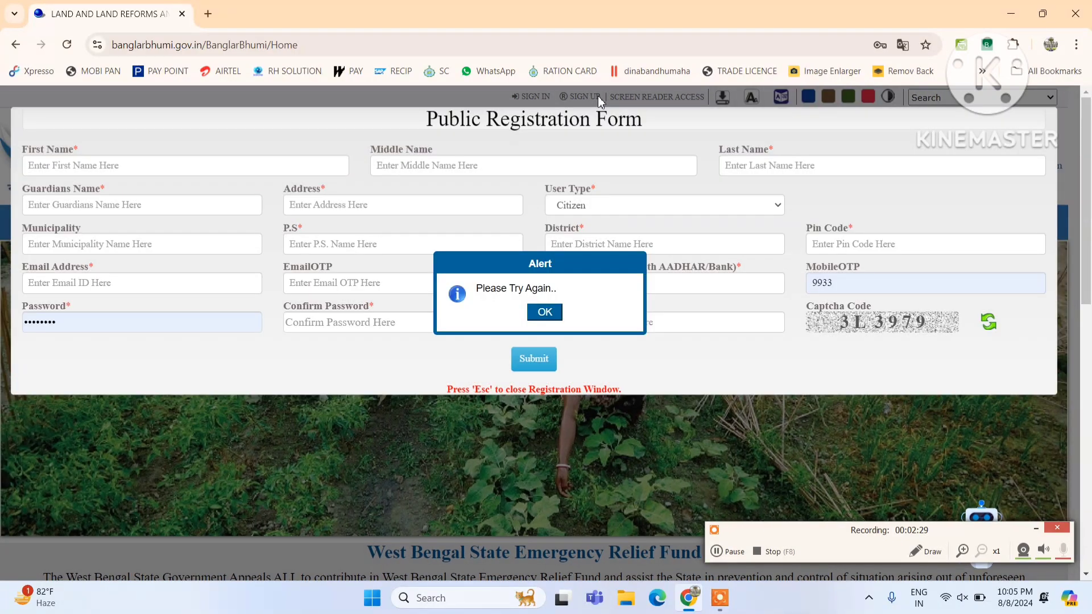
left_click(551, 312)
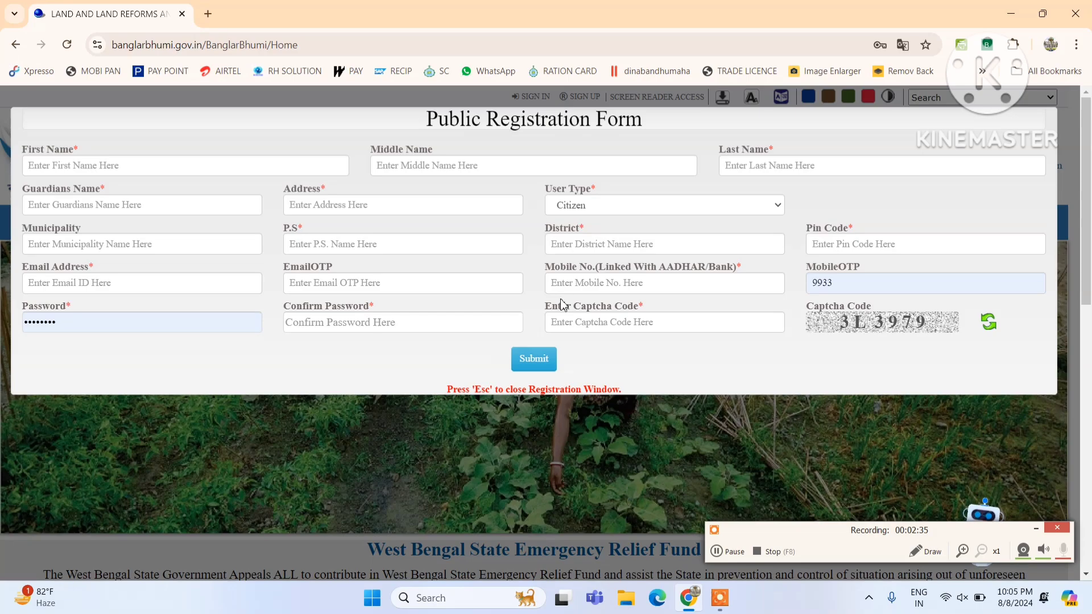
left_click(925, 563)
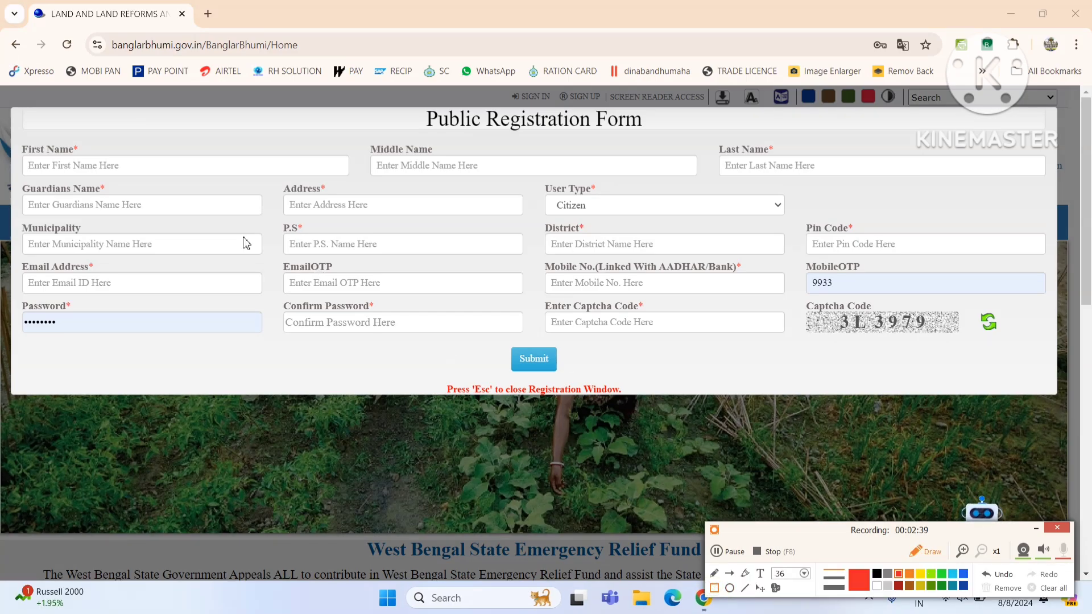
mouse_move(22, 151)
left_mouse_down()
mouse_move(120, 179)
mouse_move(224, 188)
mouse_move(268, 175)
left_mouse_up()
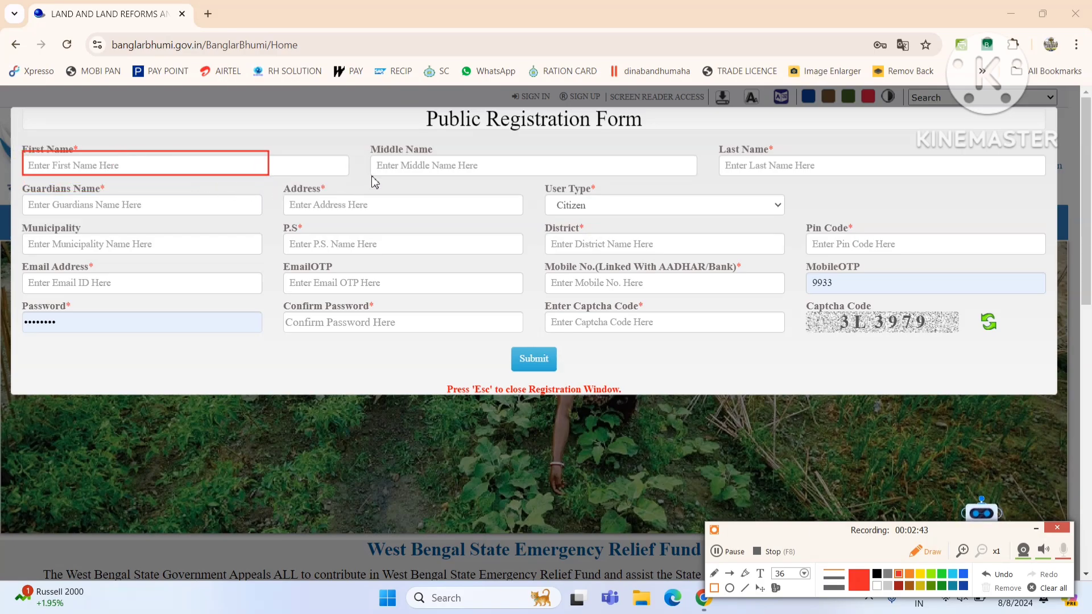
mouse_move(378, 158)
left_mouse_down()
mouse_move(515, 188)
mouse_move(534, 176)
left_mouse_up()
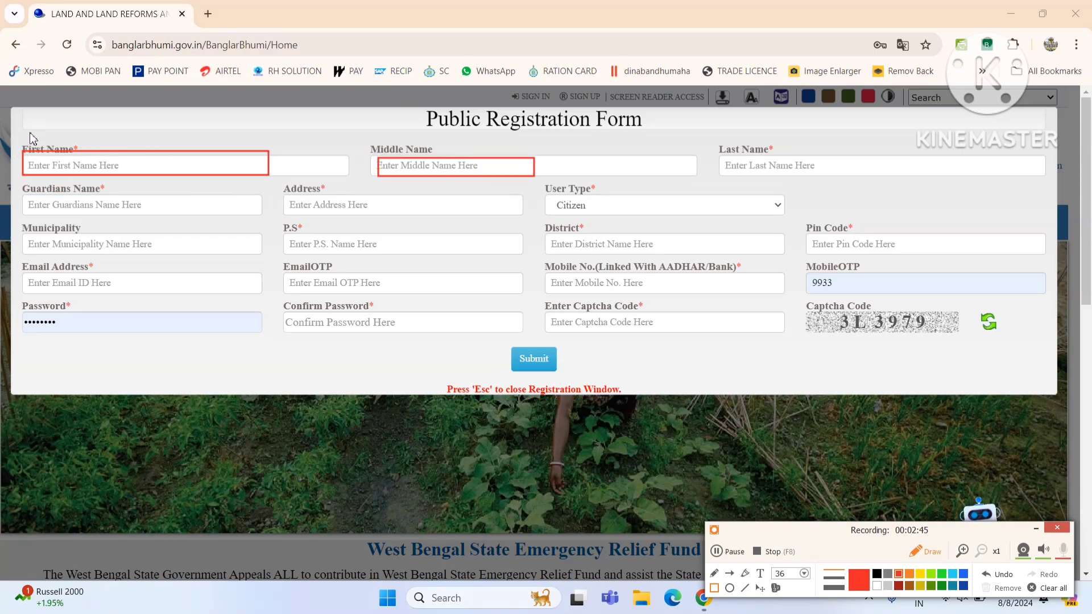
mouse_move(29, 132)
left_mouse_down()
mouse_move(442, 267)
mouse_move(939, 364)
mouse_move(953, 348)
left_mouse_up()
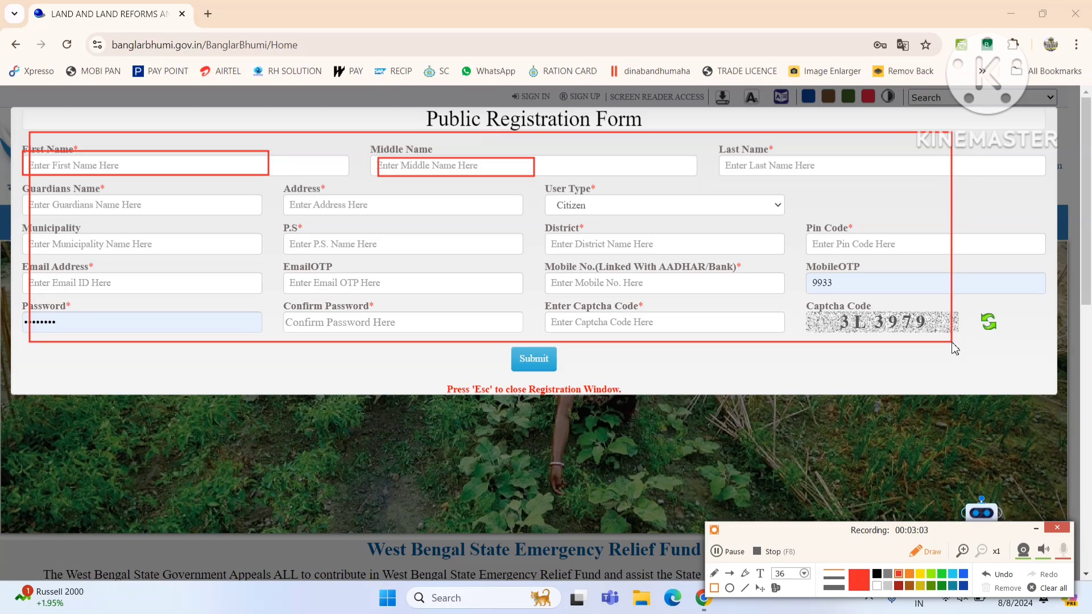
left_click(1057, 592)
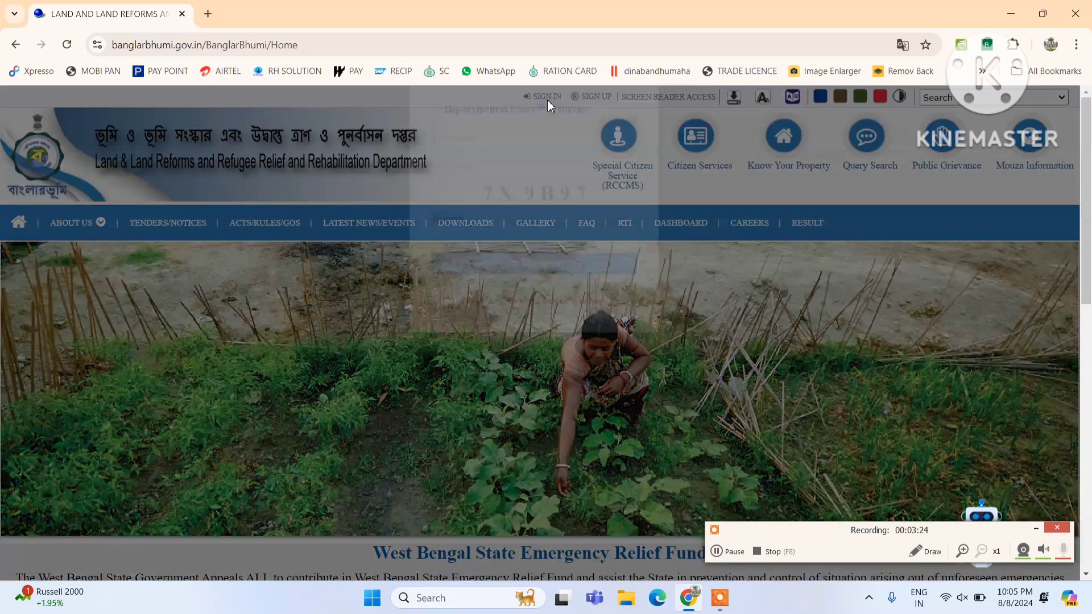
Sign in to the citizen account with the saved username and password, filling in the captcha code.
left_click(547, 100)
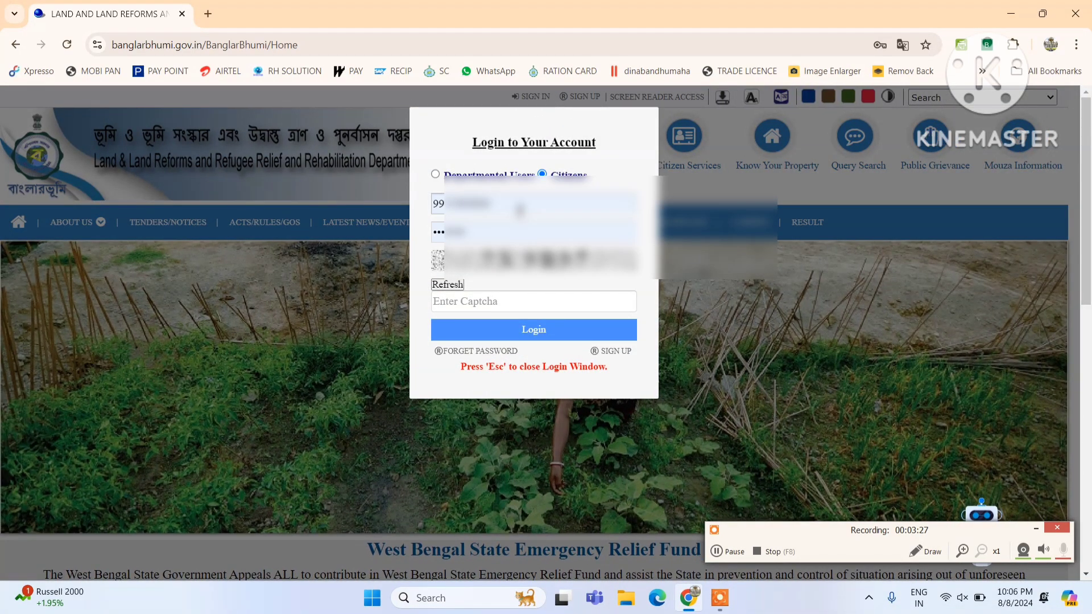
double_click(435, 203)
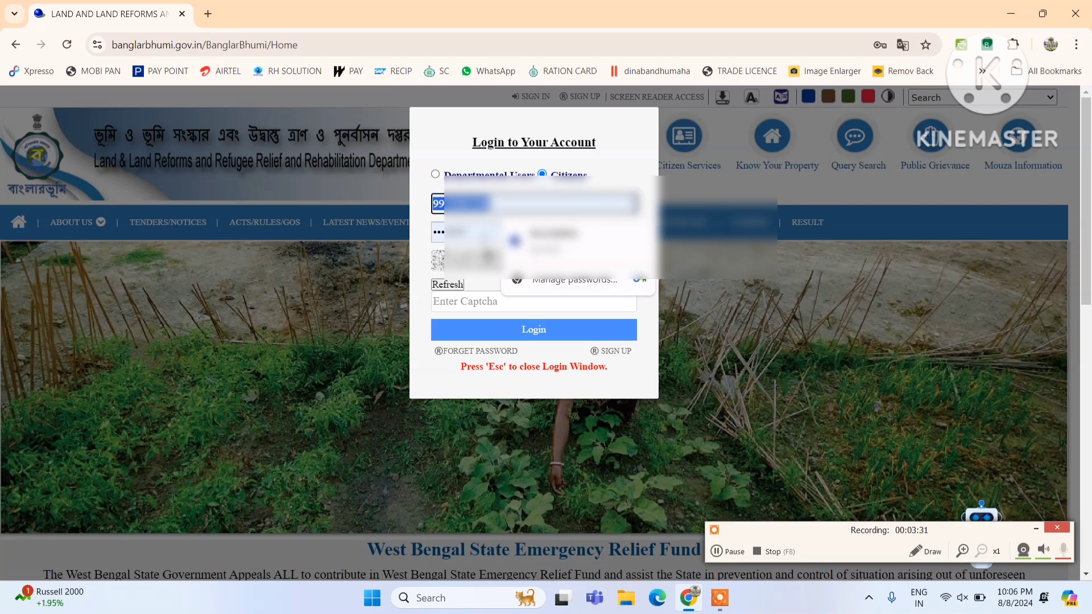
key("Tab")
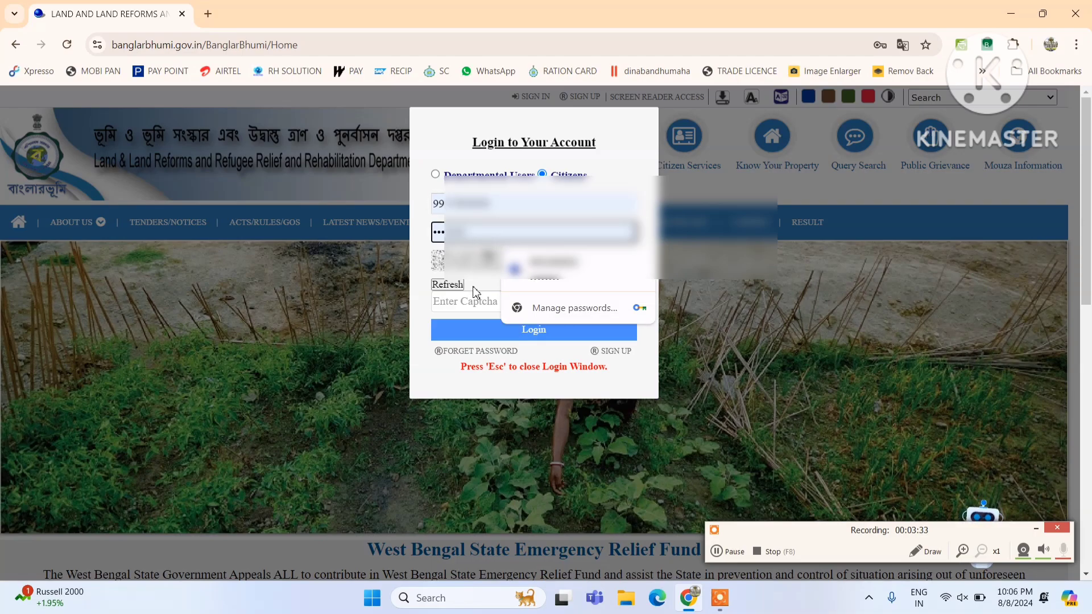
left_click(476, 304)
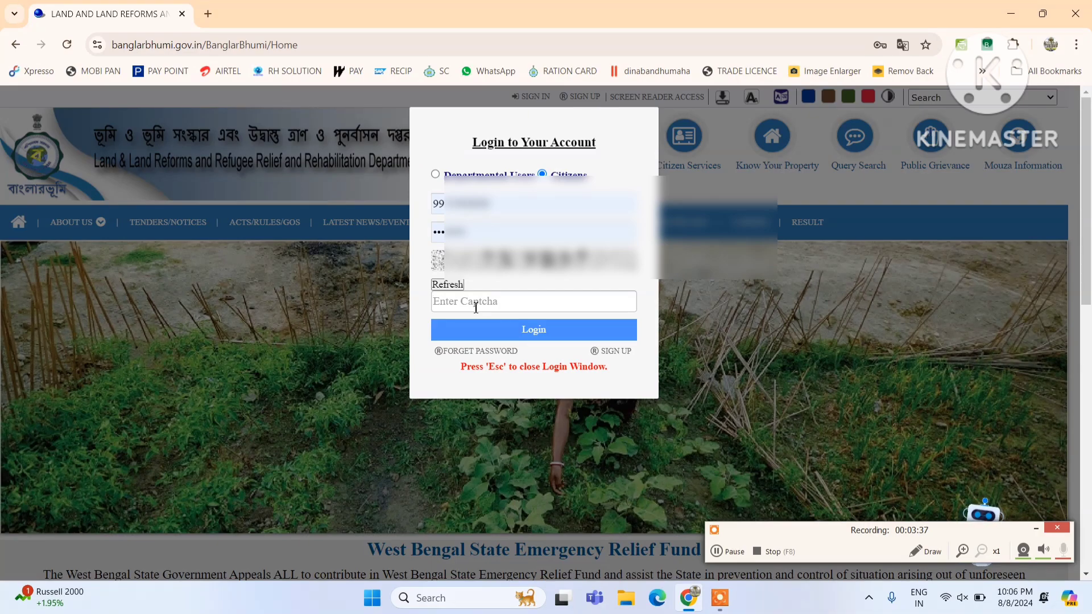
type("7")
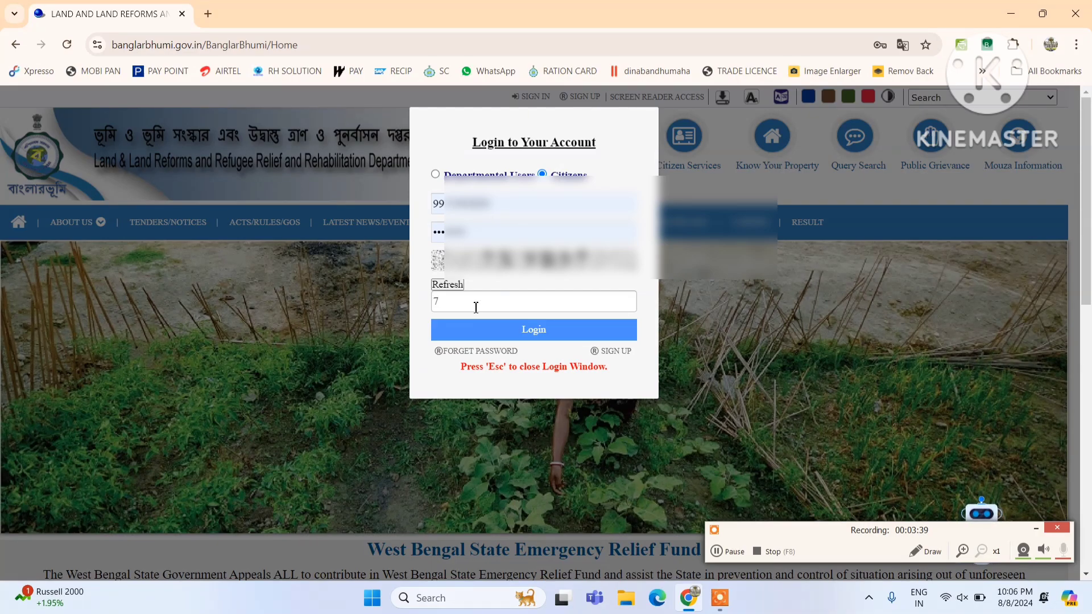
type("X9B")
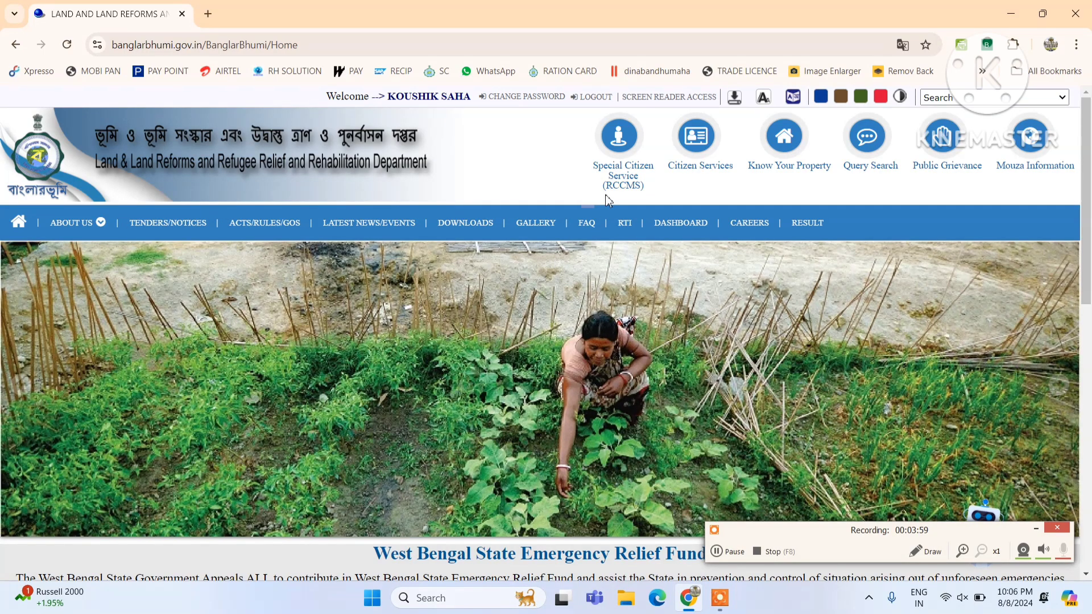
Open the ROR Request form among the service delivery options of Citizen Services and close the disclaimer.
left_click(695, 147)
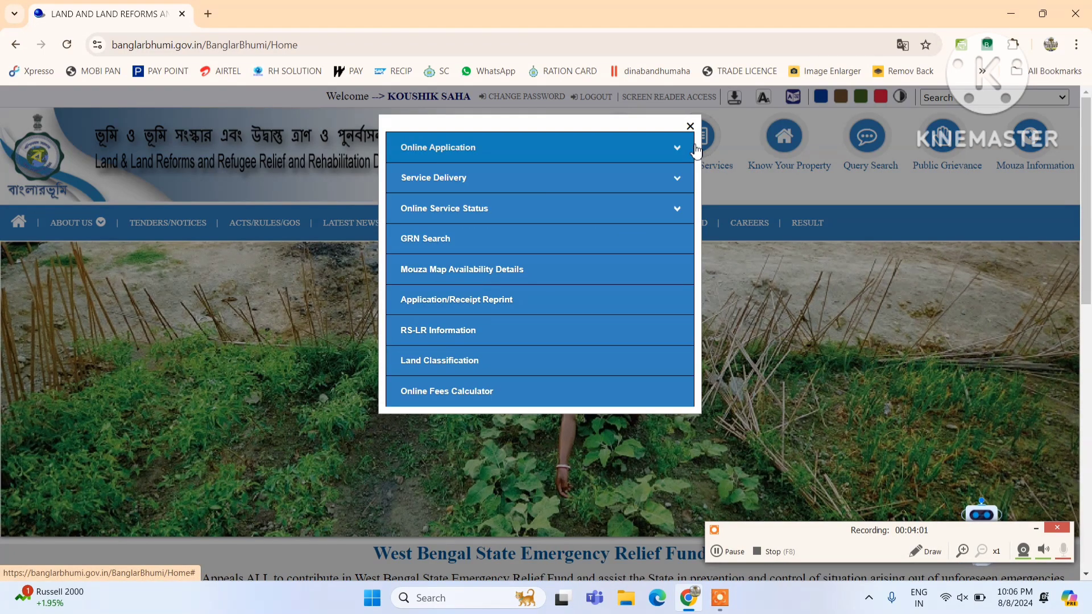
left_click(604, 182)
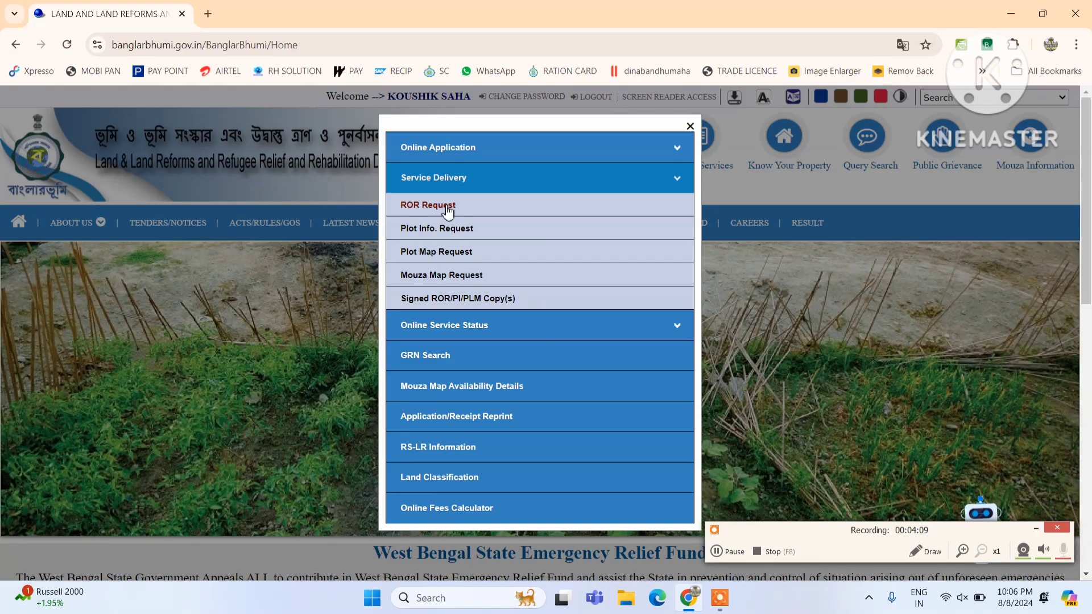
left_click(448, 208)
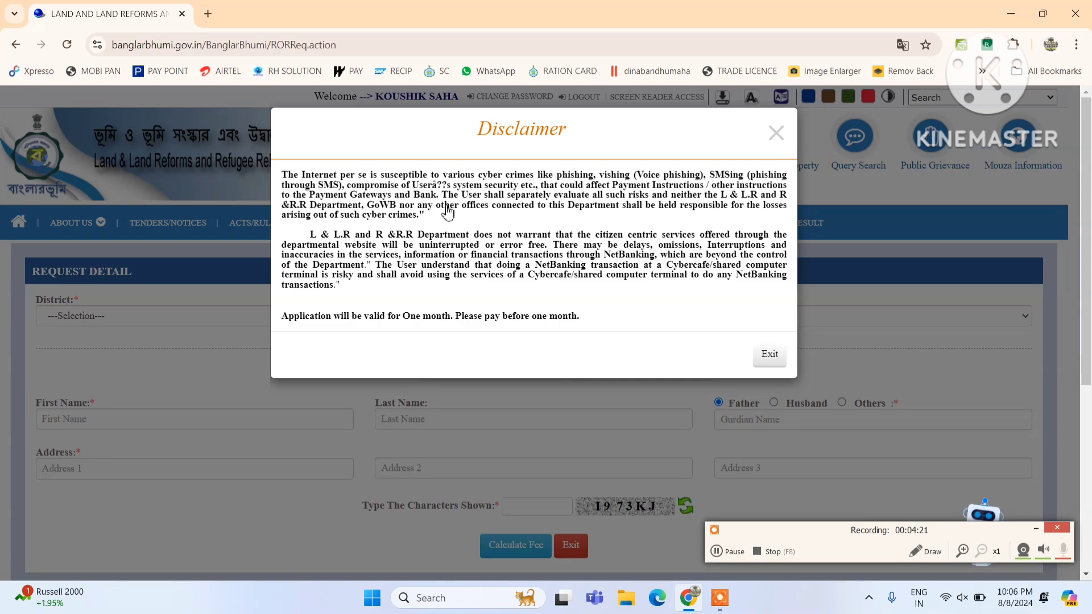
left_click(776, 134)
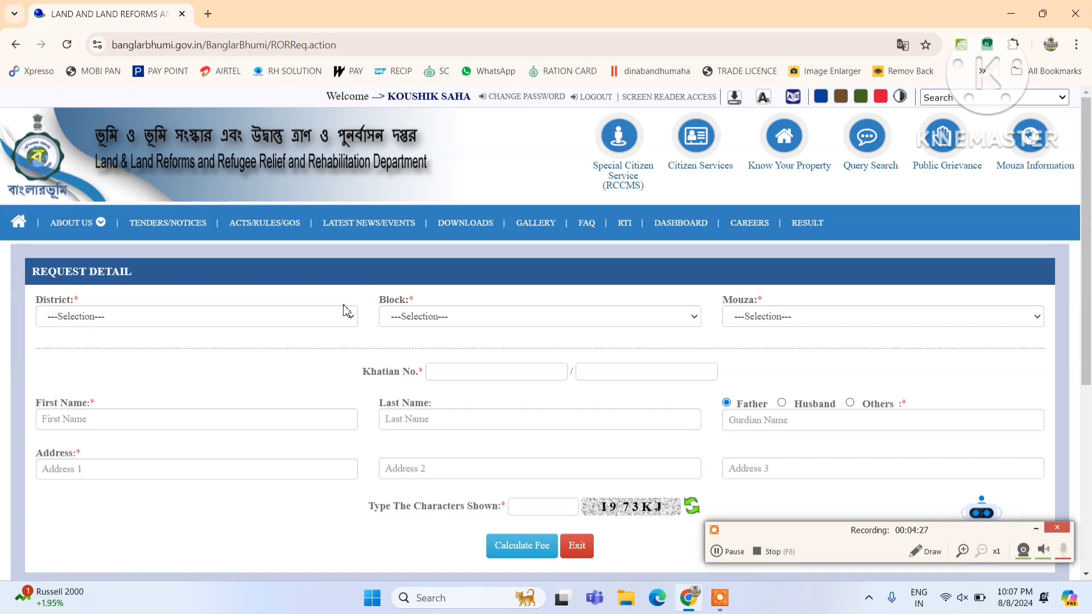
Set the request's district to [15] NORTH 24 PARGANAS, block to [20] BANGA and mouza to [153] PURATAN BONGAON.
left_click(339, 324)
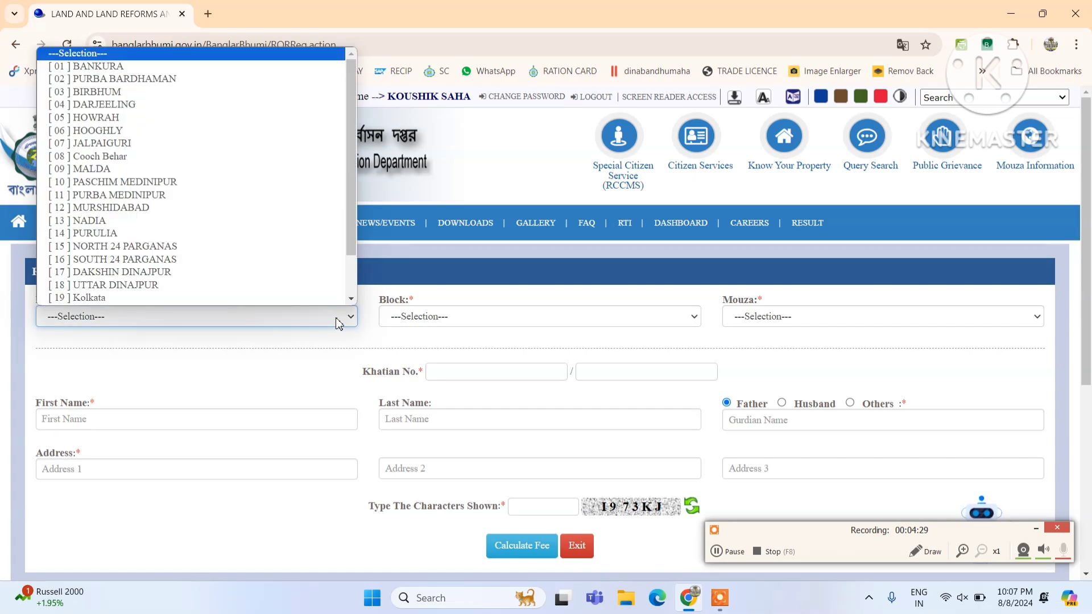
left_click(327, 319)
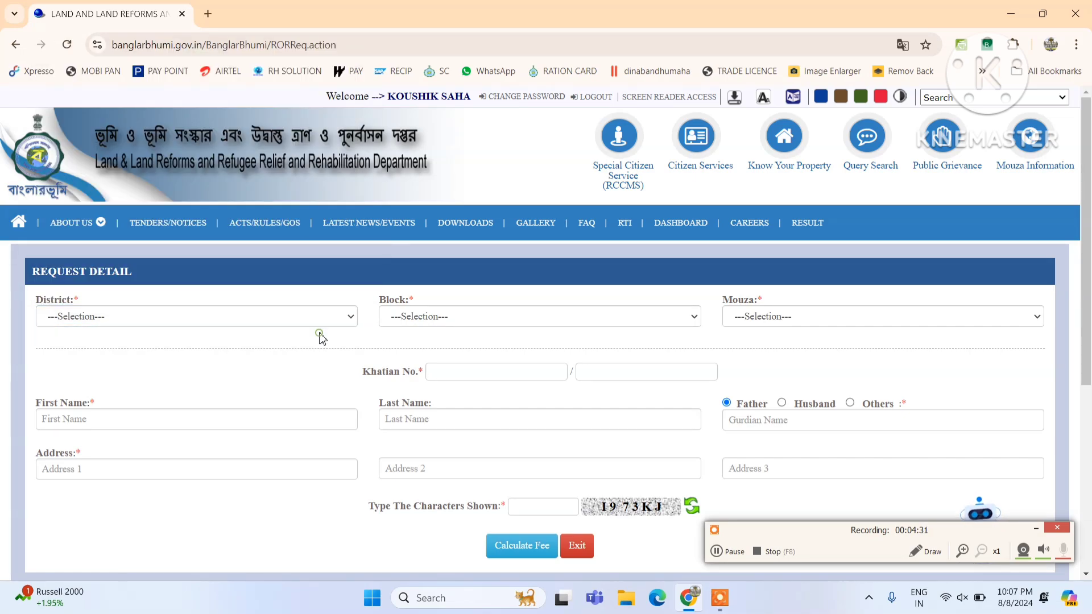
left_click(319, 318)
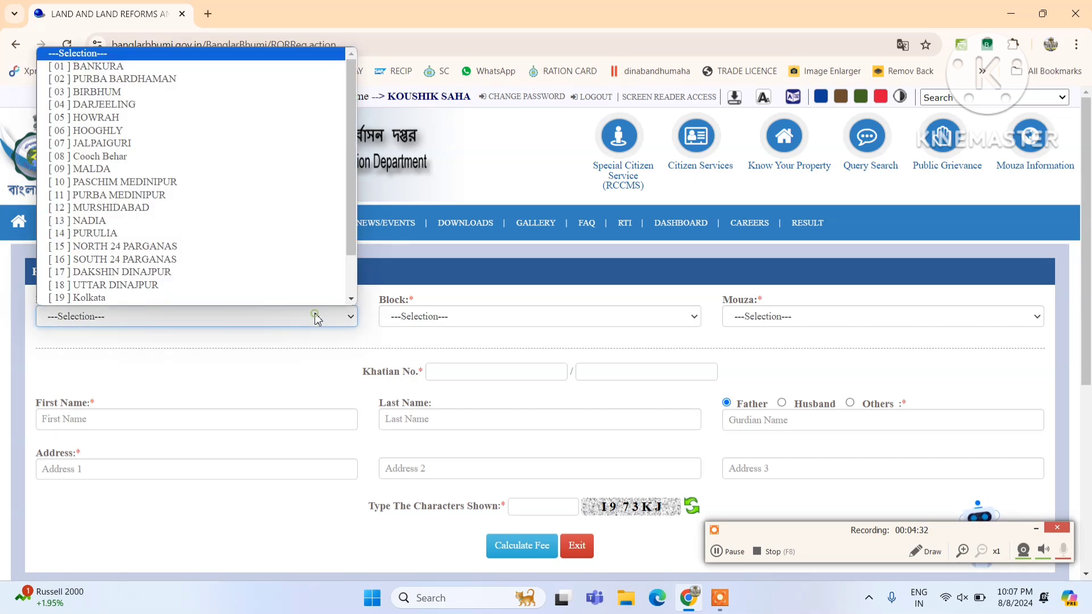
left_click(310, 246)
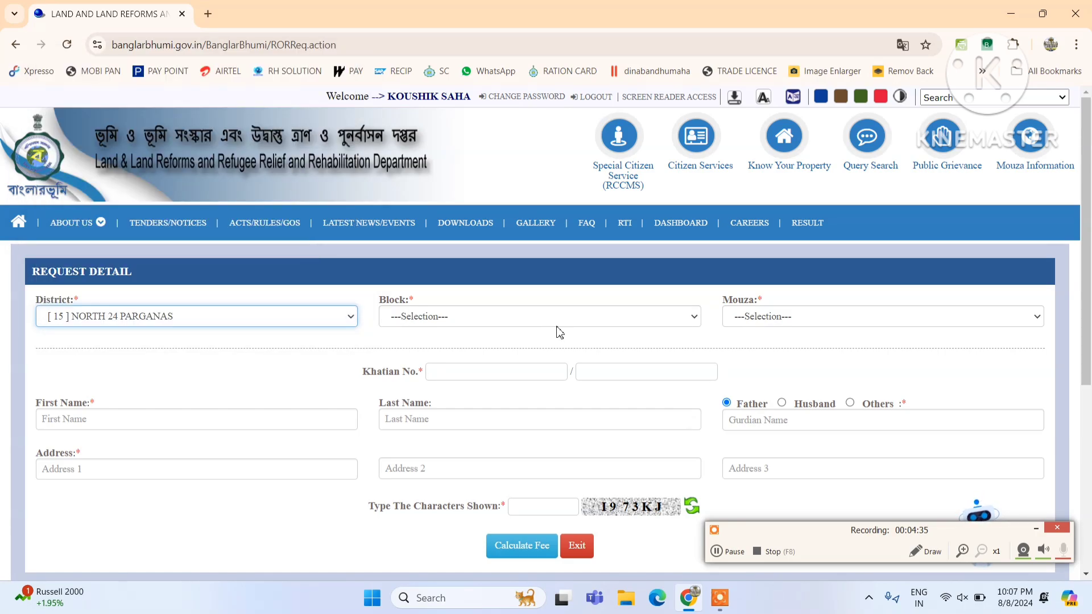
left_click(564, 328)
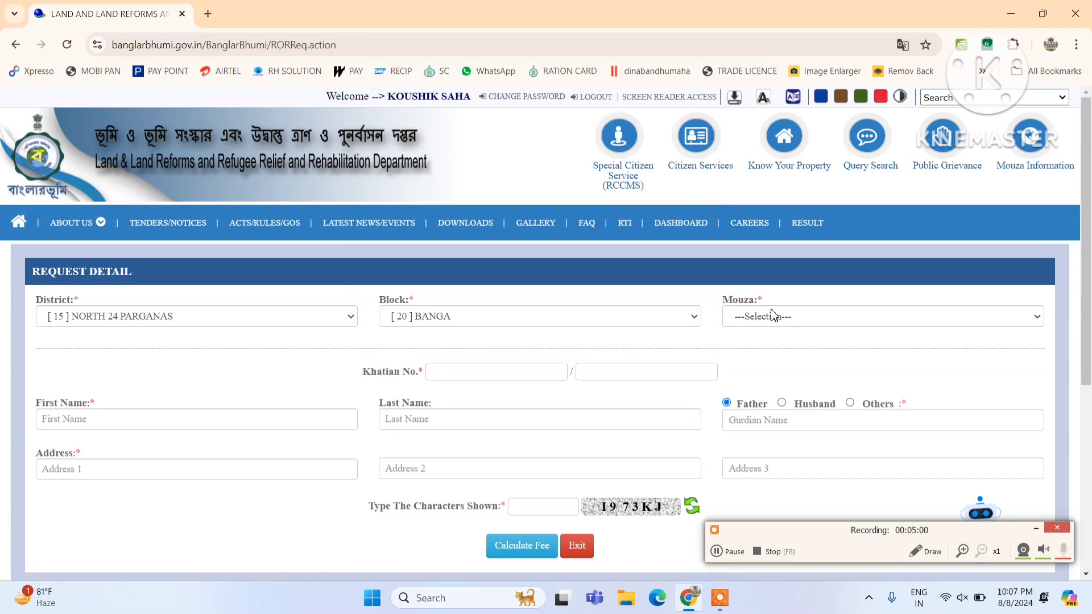
left_click(773, 316)
scroll(795, 254, "down", 8)
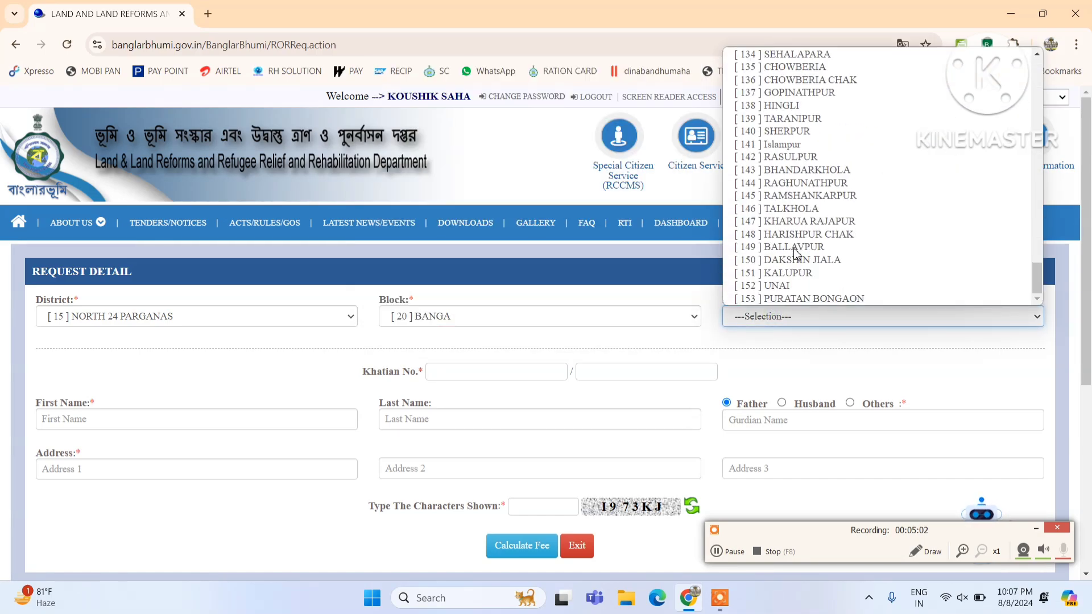
left_click(802, 299)
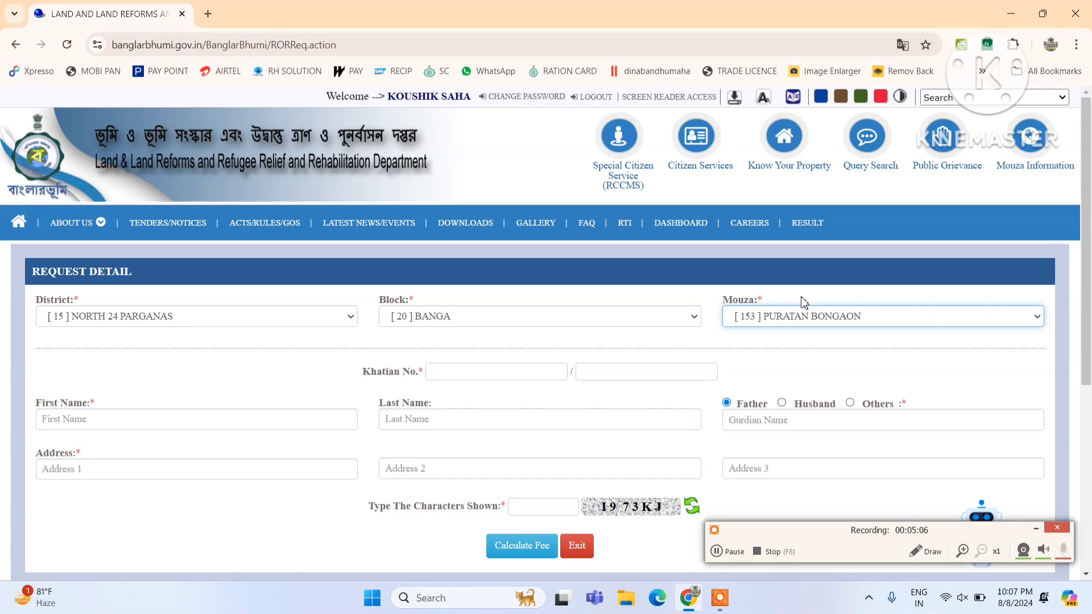
left_click(925, 551)
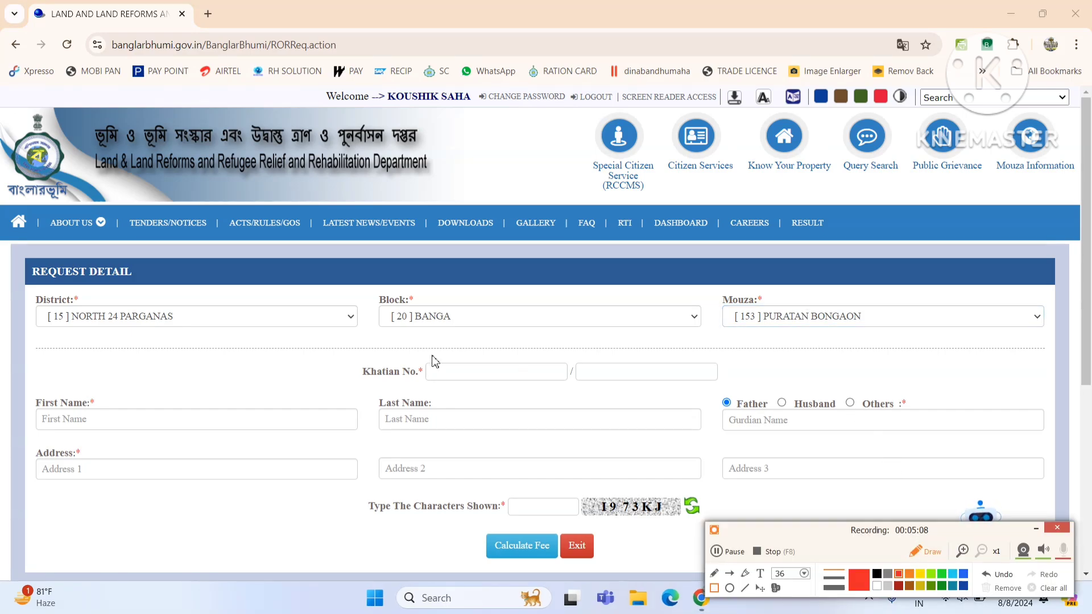
left_click(714, 588)
left_click_drag(28, 294, 221, 340)
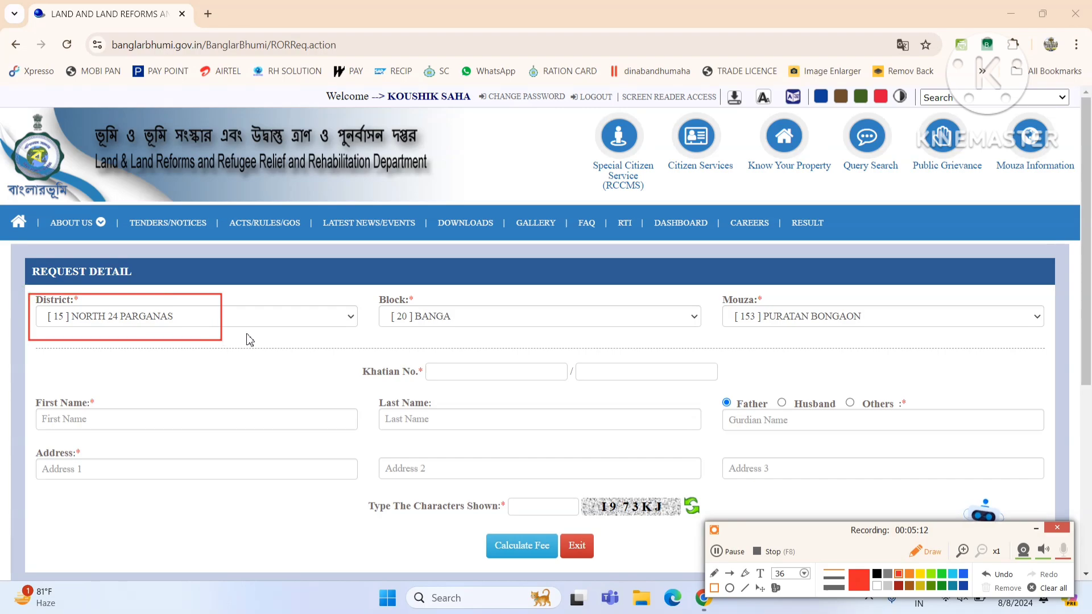
left_click_drag(392, 292, 667, 334)
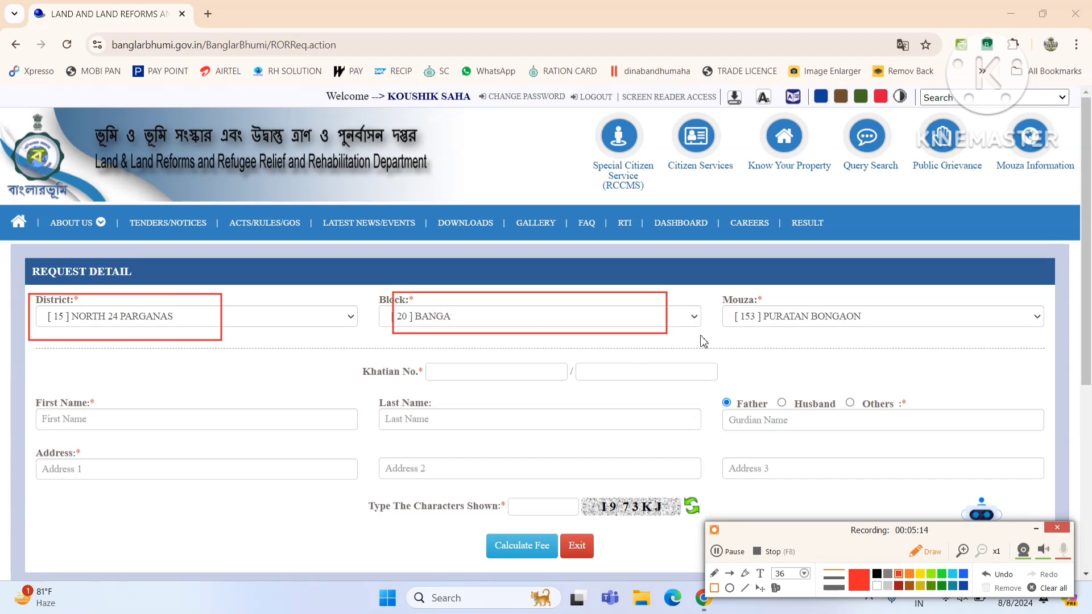
mouse_move(733, 293)
left_mouse_down()
mouse_move(930, 363)
mouse_move(959, 339)
left_mouse_up()
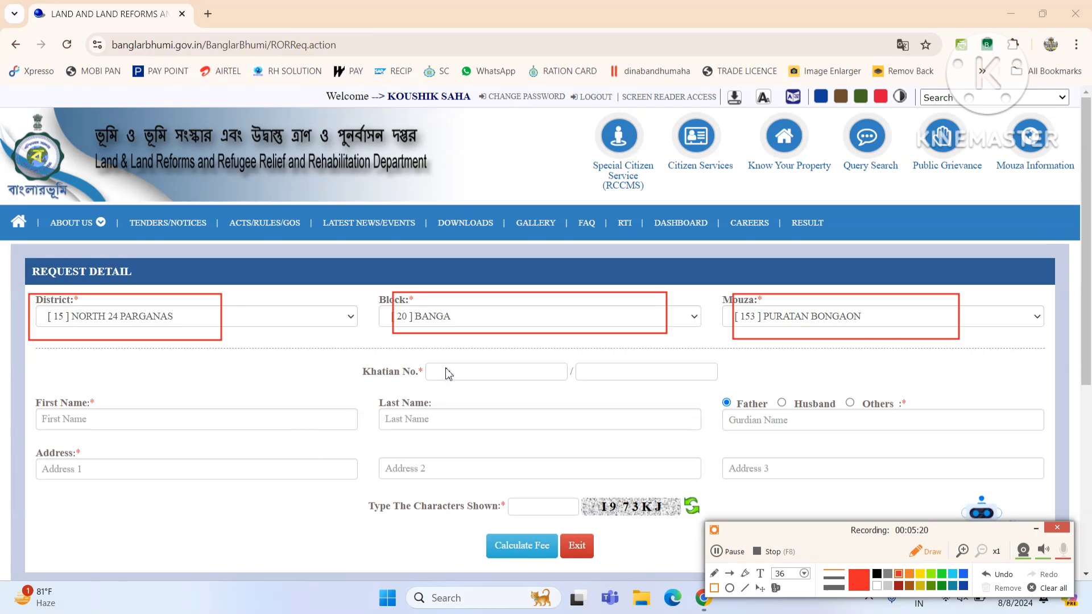
left_click_drag(445, 367, 510, 374)
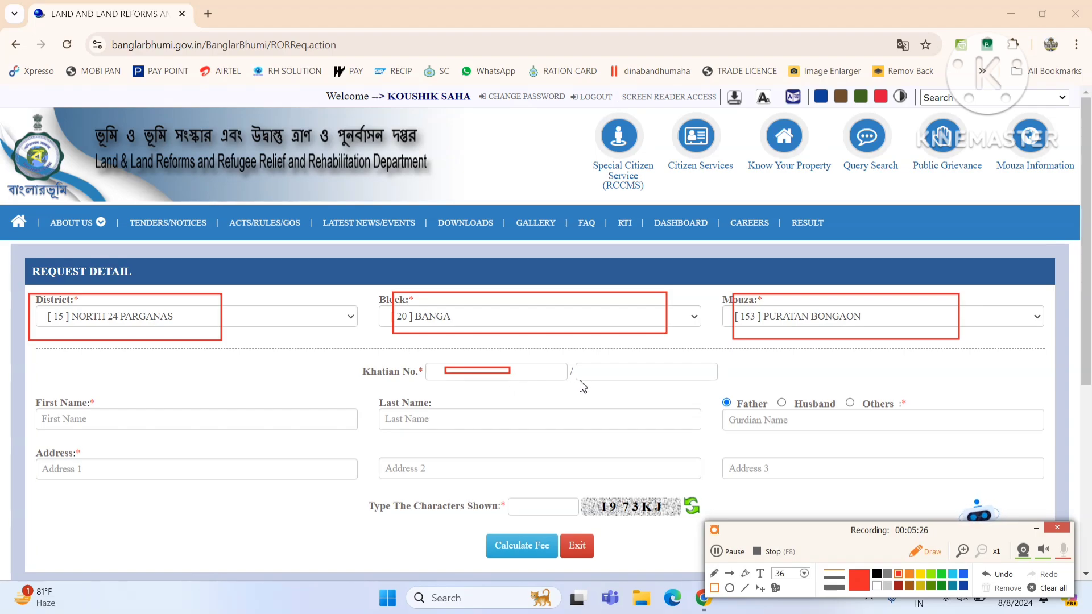
left_click_drag(600, 370, 637, 374)
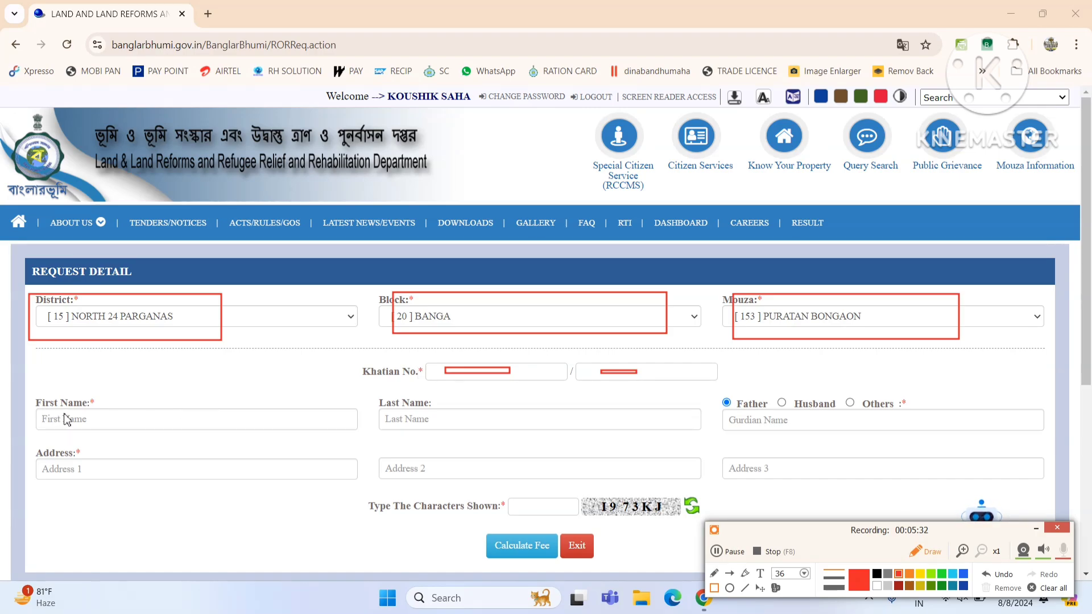
left_click_drag(63, 414, 306, 435)
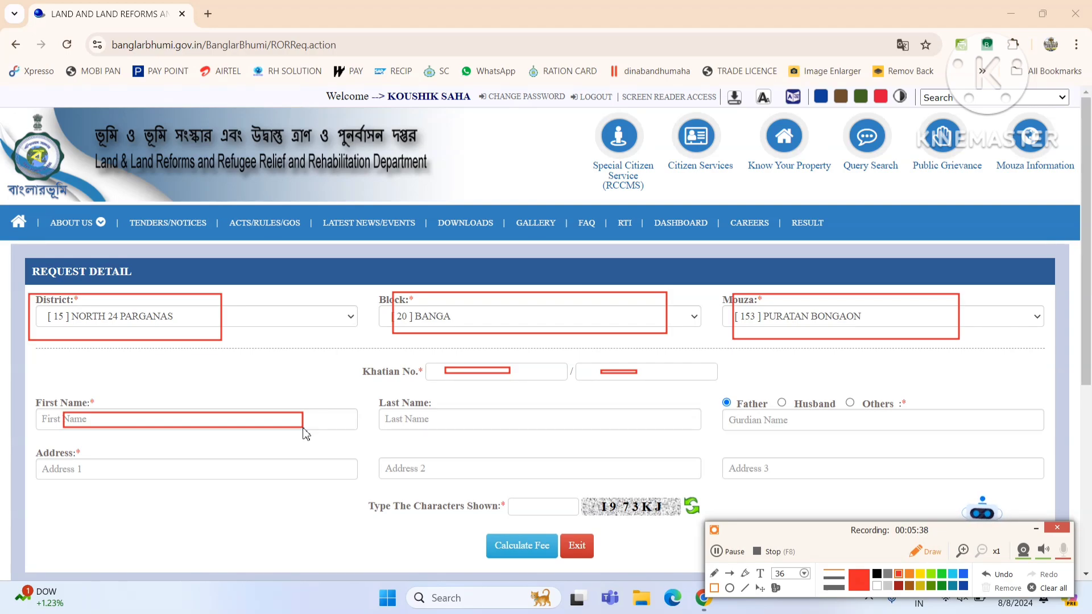
mouse_move(503, 409)
left_mouse_down()
mouse_move(533, 422)
mouse_move(654, 428)
left_mouse_up()
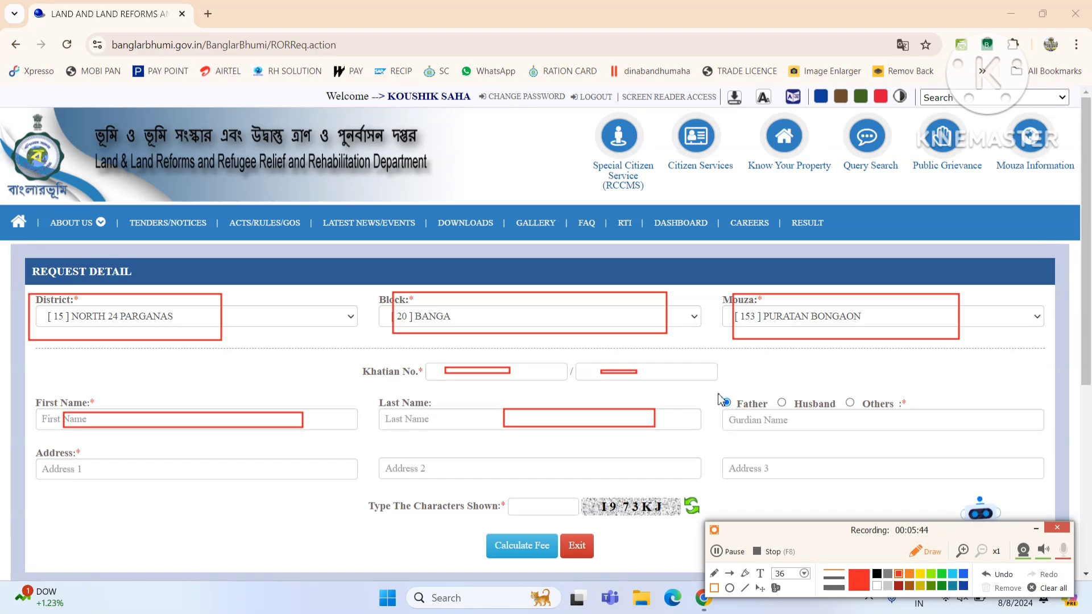
mouse_move(717, 392)
left_mouse_down()
mouse_move(739, 409)
mouse_move(785, 400)
mouse_move(797, 411)
mouse_move(858, 408)
left_mouse_up()
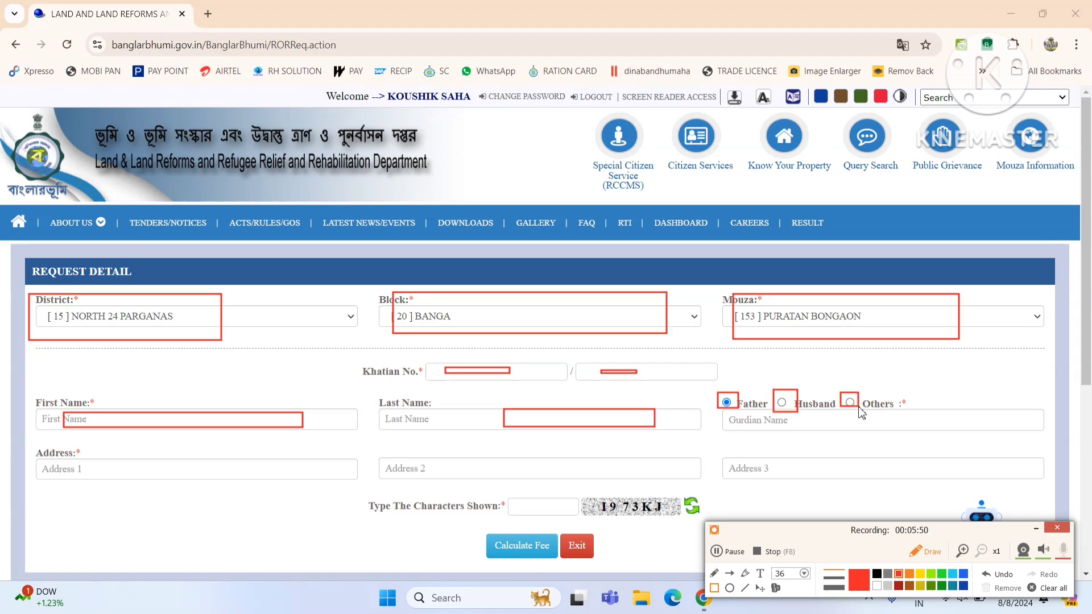
left_click_drag(754, 417, 964, 426)
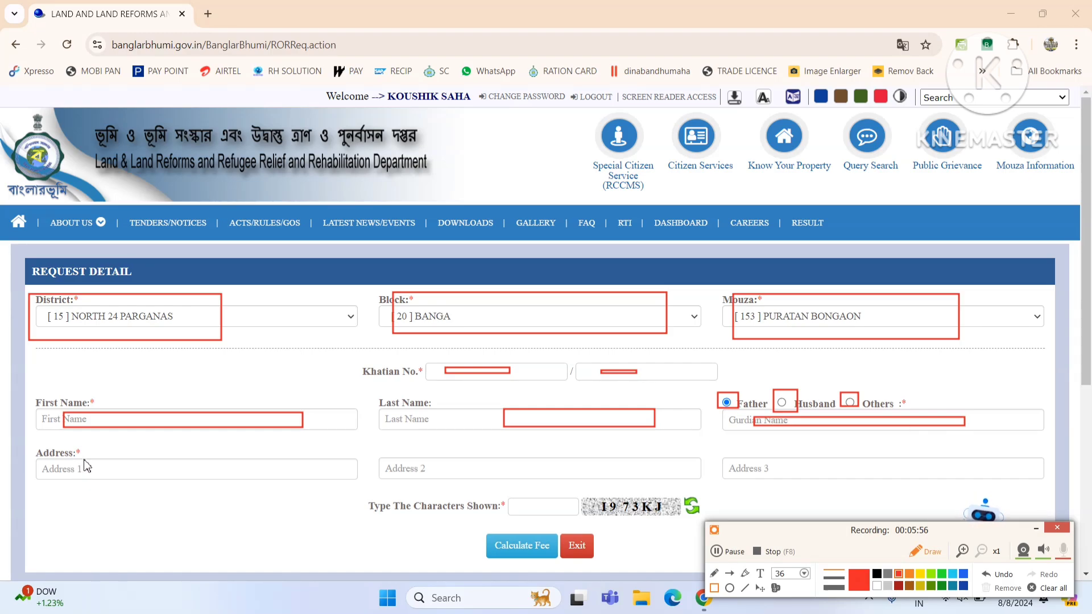
left_click_drag(84, 460, 198, 476)
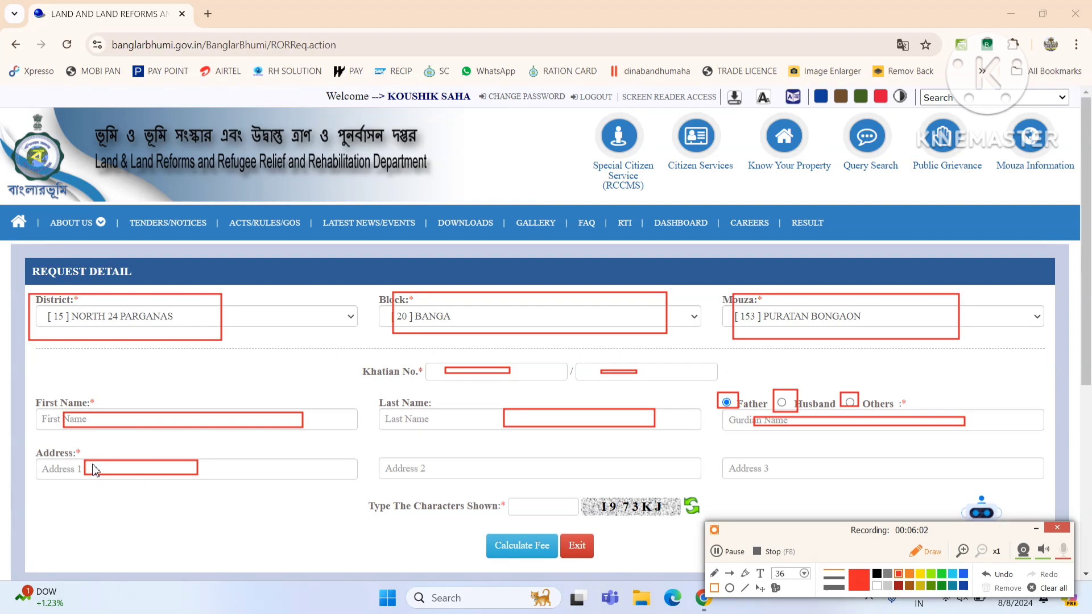
left_click_drag(88, 463, 198, 475)
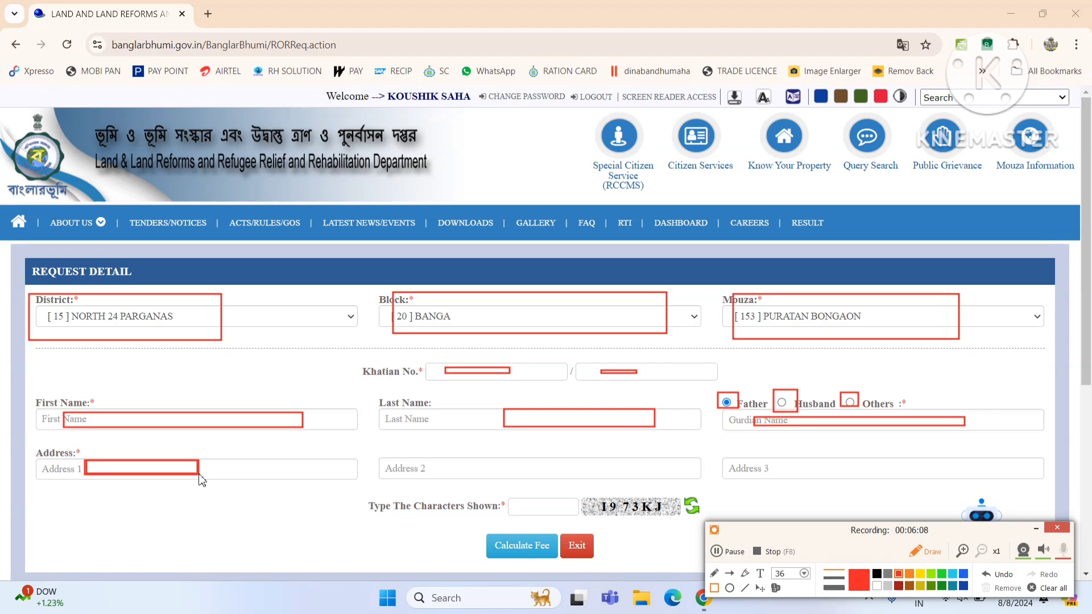
left_click_drag(424, 459, 558, 480)
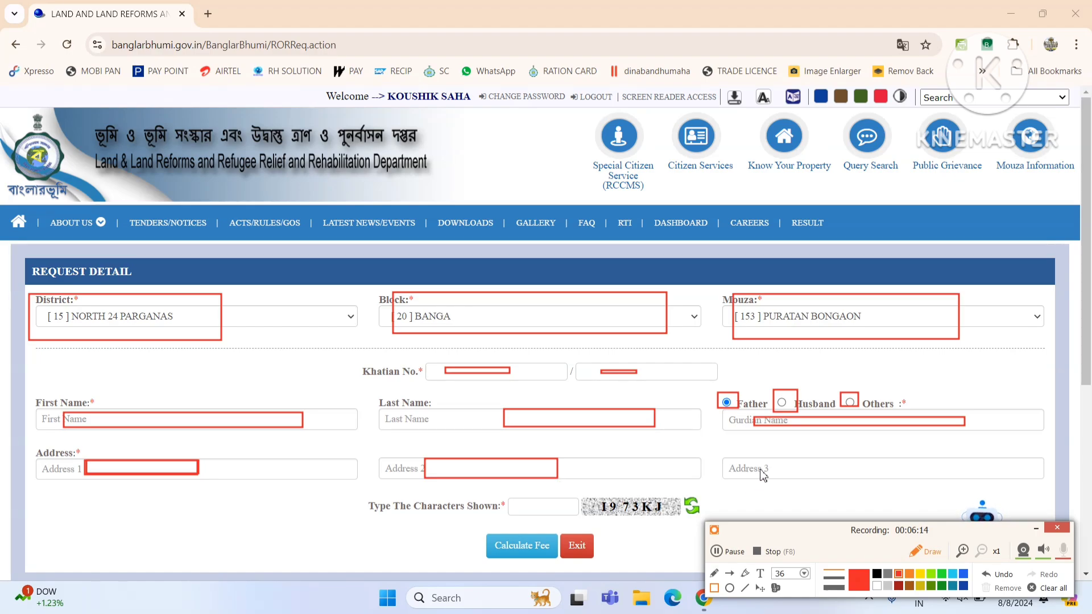
mouse_move(760, 462)
left_mouse_down()
mouse_move(877, 471)
mouse_move(885, 482)
left_mouse_up()
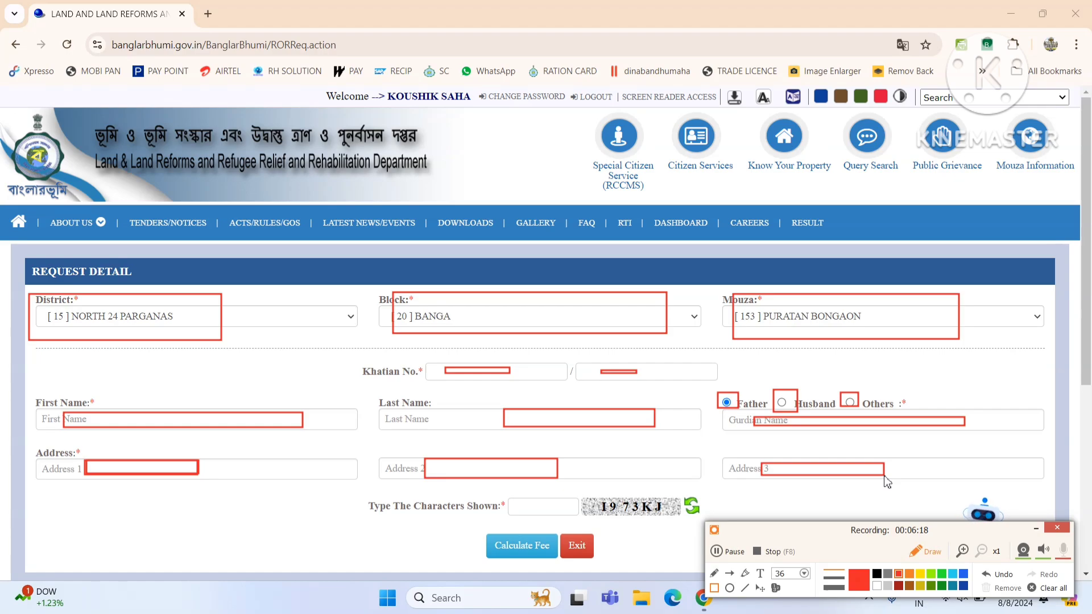
left_click_drag(580, 492, 704, 527)
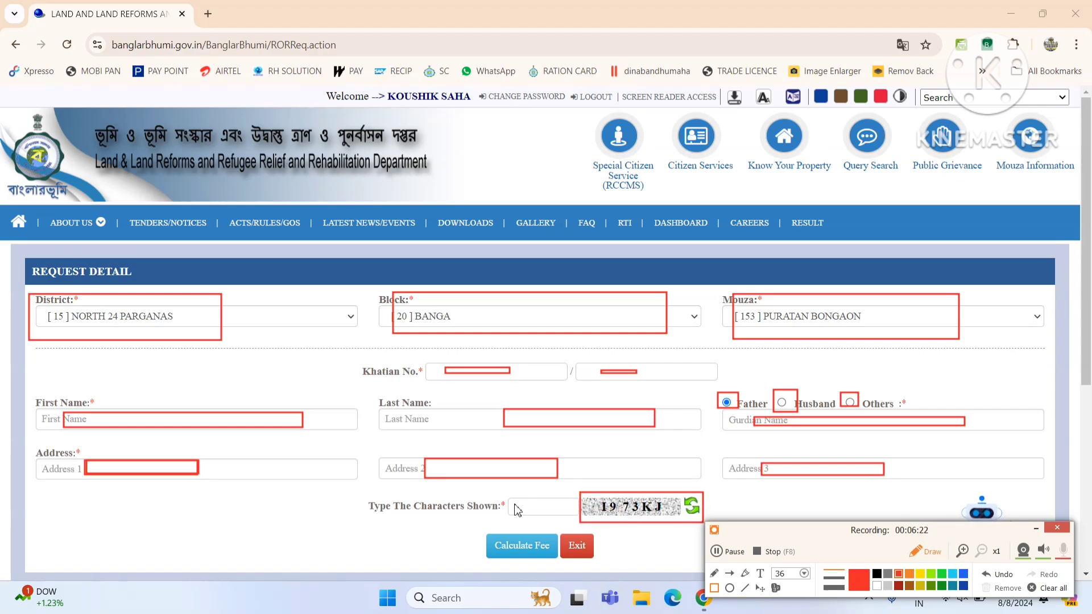
left_click_drag(513, 503, 571, 518)
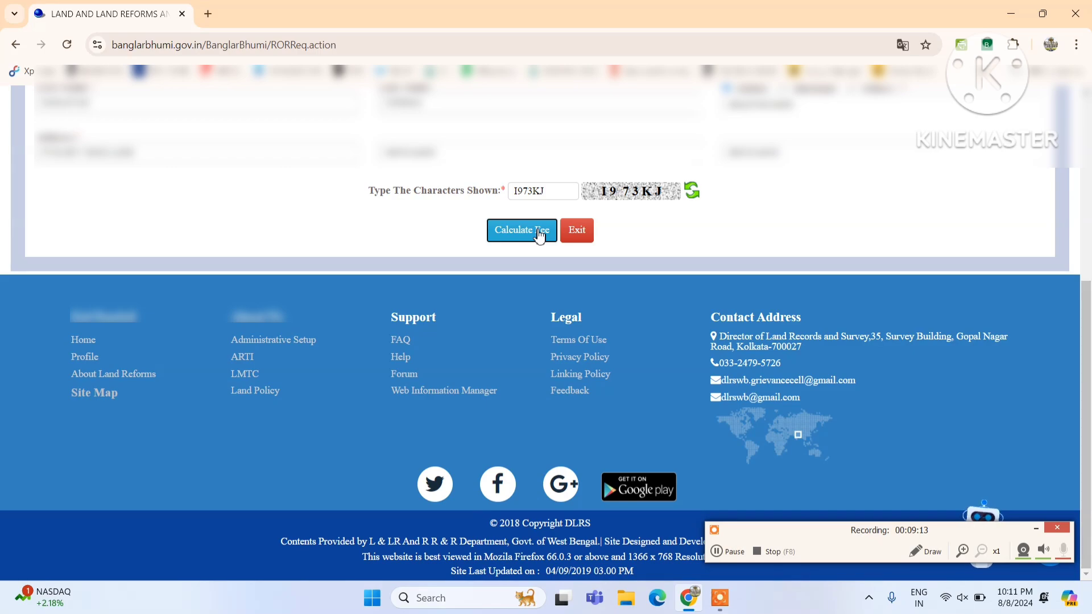
Calculate the fee for the ROR request and check the application number, number of pages and process fee.
left_click(539, 235)
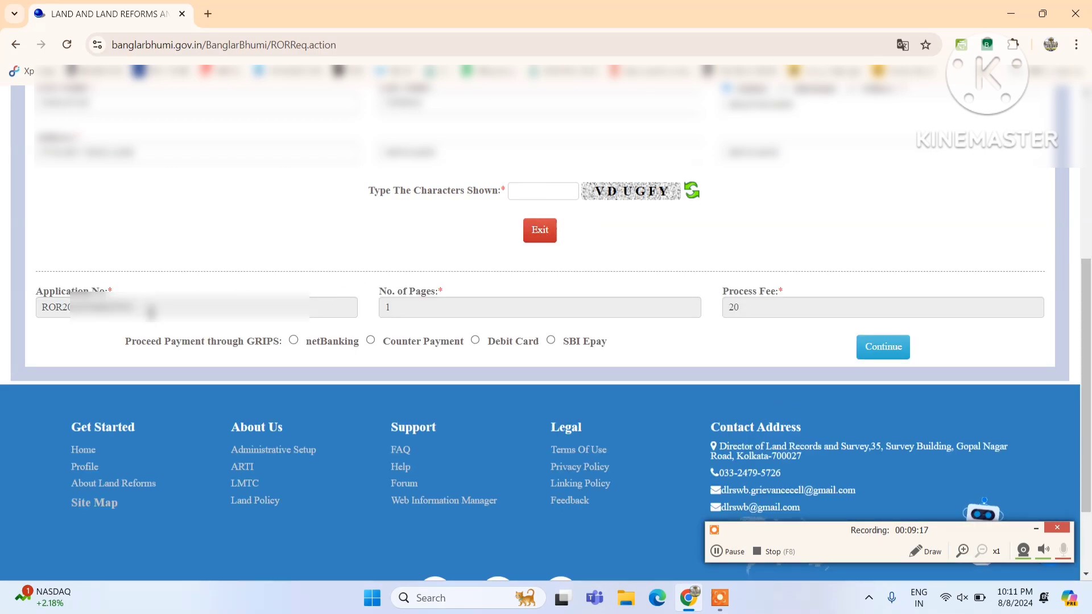
left_click_drag(151, 309, 33, 338)
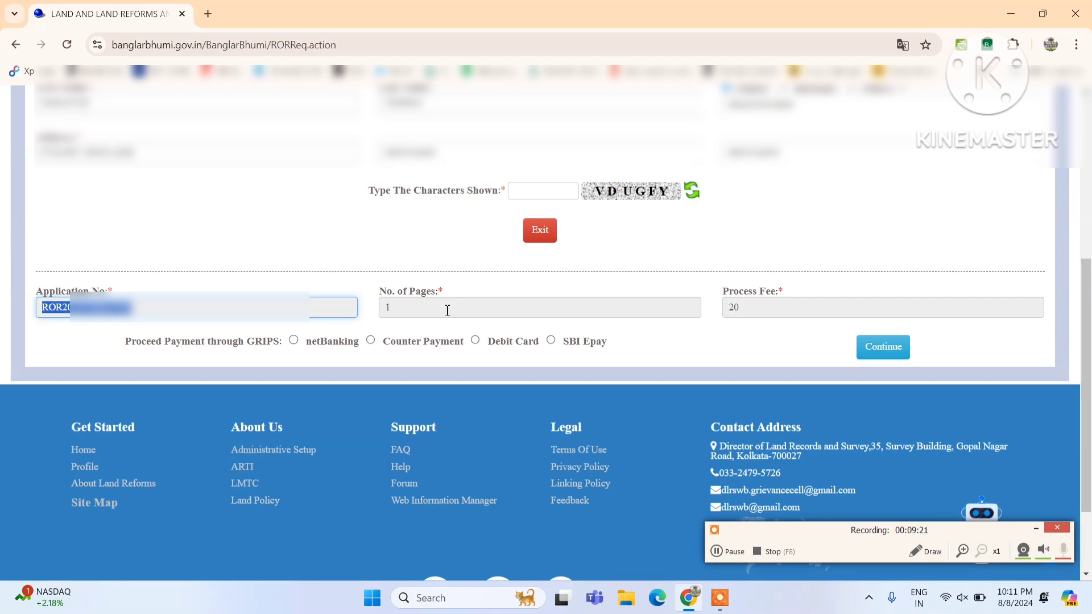
left_click_drag(448, 310, 370, 319)
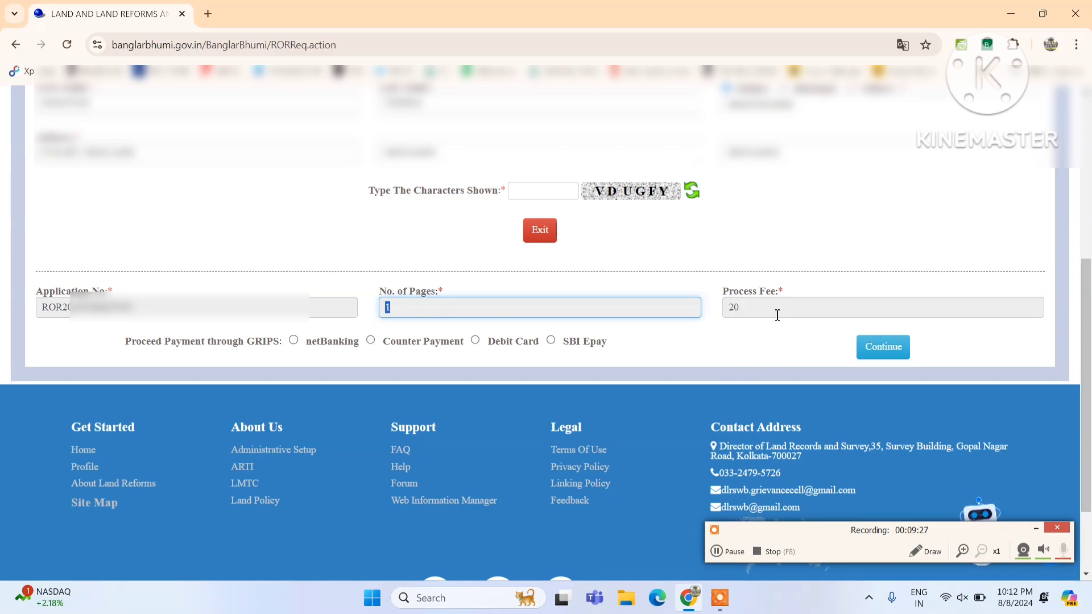
left_click_drag(777, 315, 721, 324)
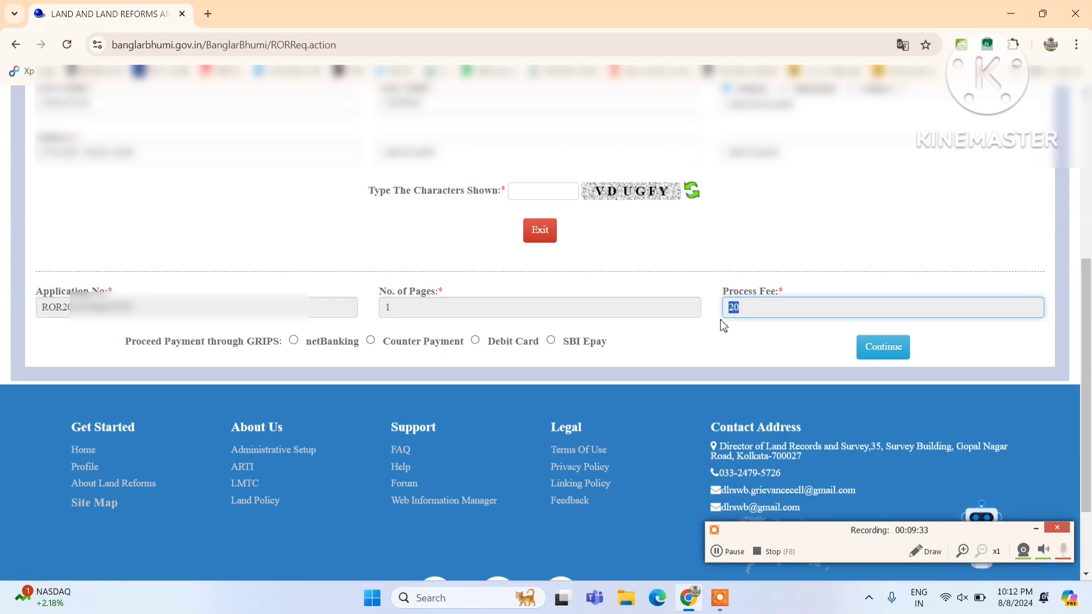
Choose SBI Epay as the GRIPS payment option for the request and continue to the payment details.
left_click(294, 341)
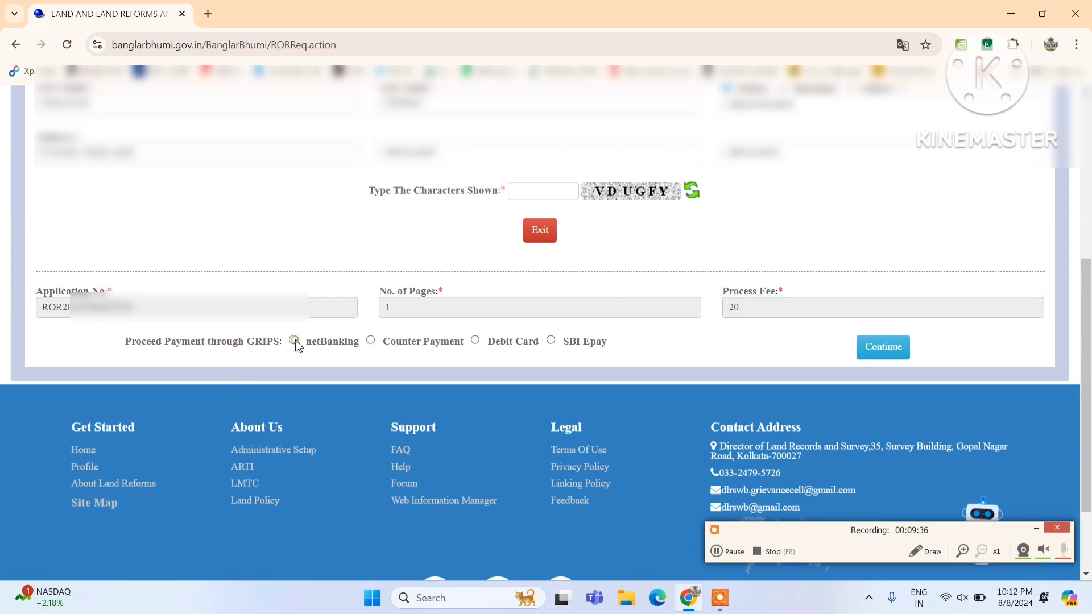
left_click(371, 343)
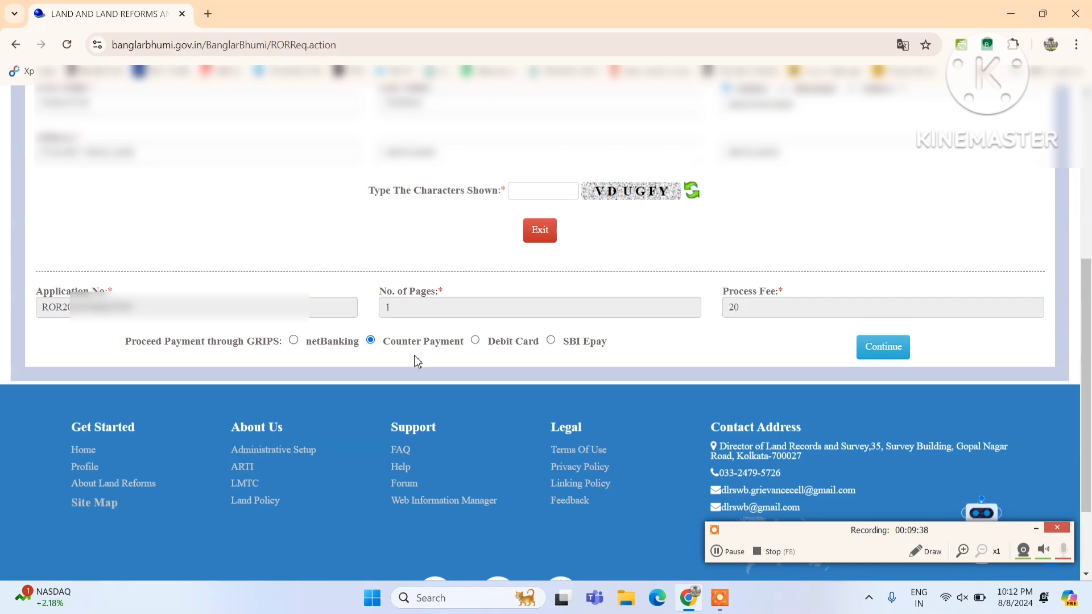
left_click(477, 343)
left_click(552, 341)
left_click(895, 351)
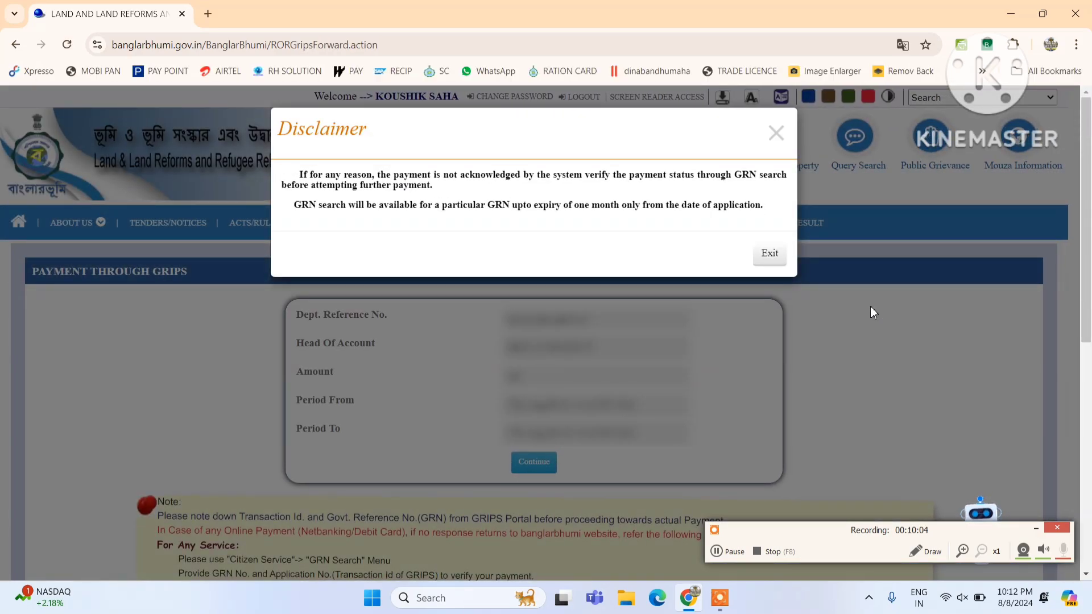
Dismiss the payment disclaimer, continue to the GRIPS portal and confirm the payment details as verified and checked.
left_click(776, 142)
left_click(527, 471)
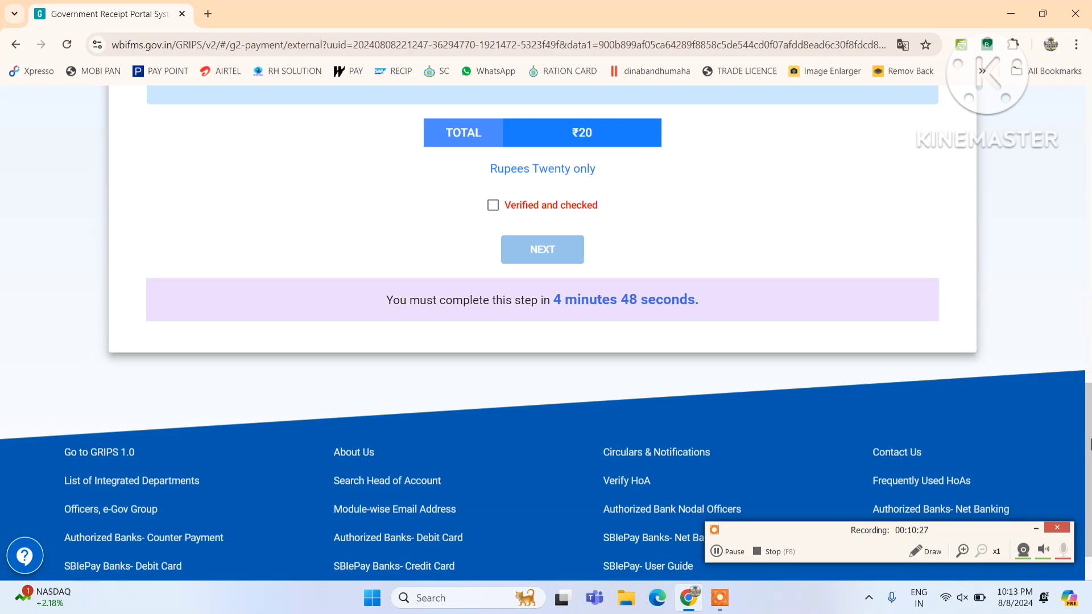
left_click(493, 207)
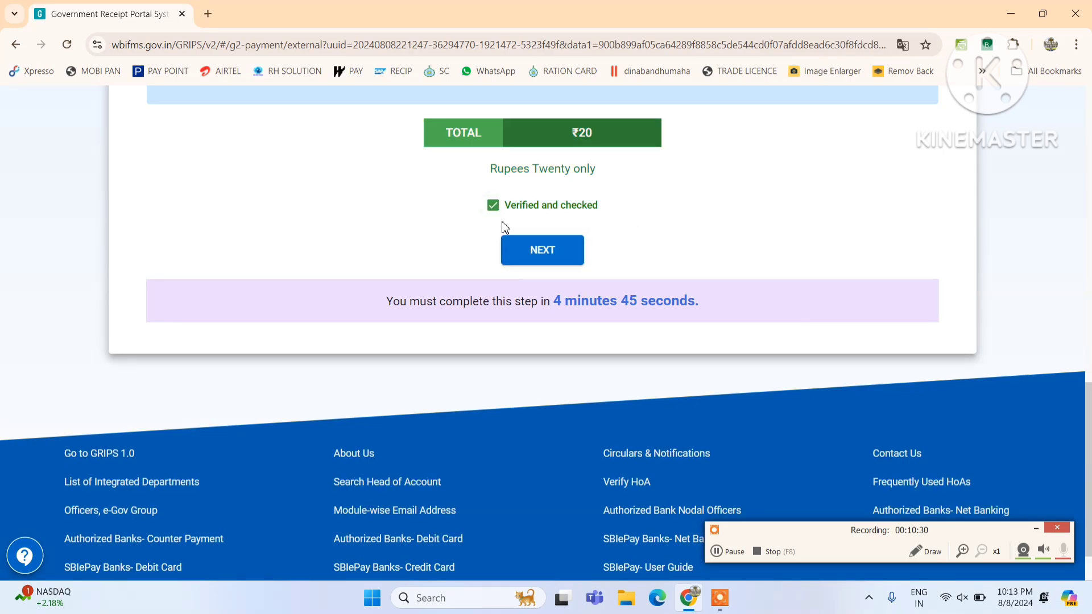
left_click(540, 257)
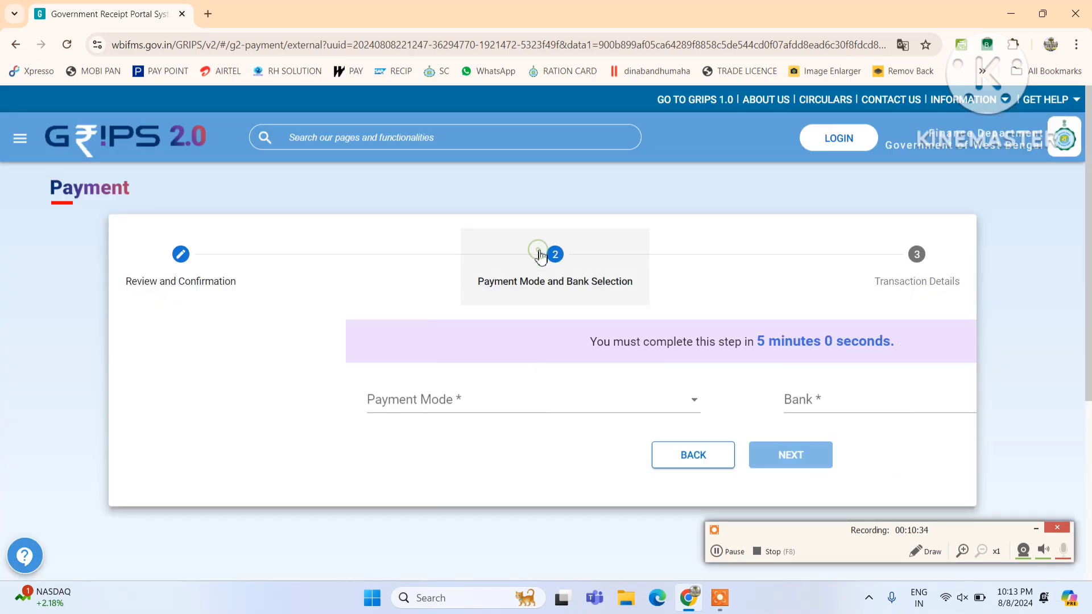
Set the payment mode to SBI Epay through Payment Gateway/Bank and proceed to the transaction details.
left_click(380, 409)
left_click(377, 405)
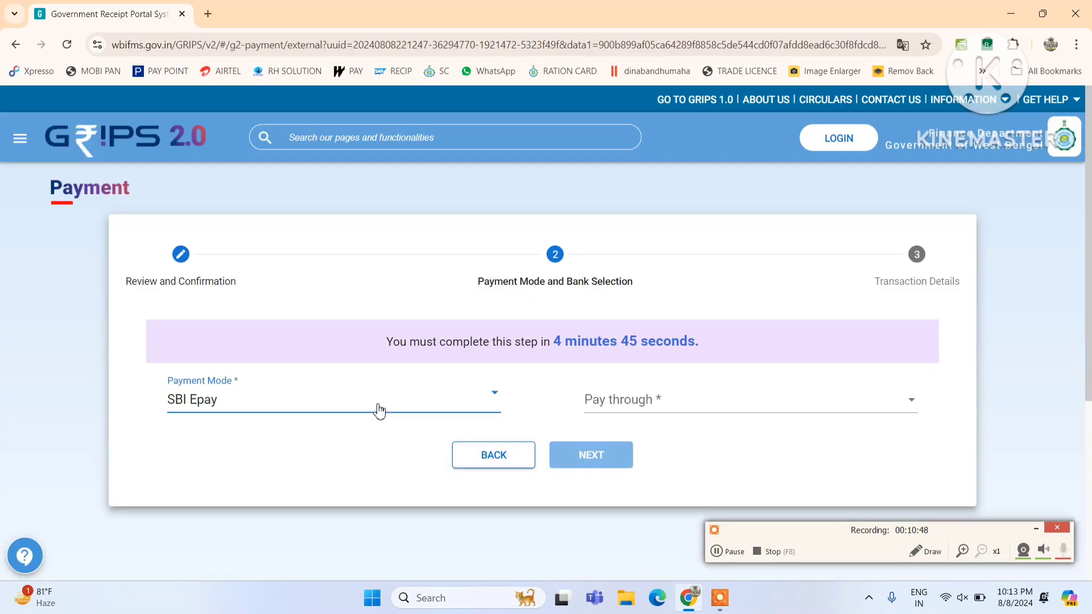
left_click(643, 405)
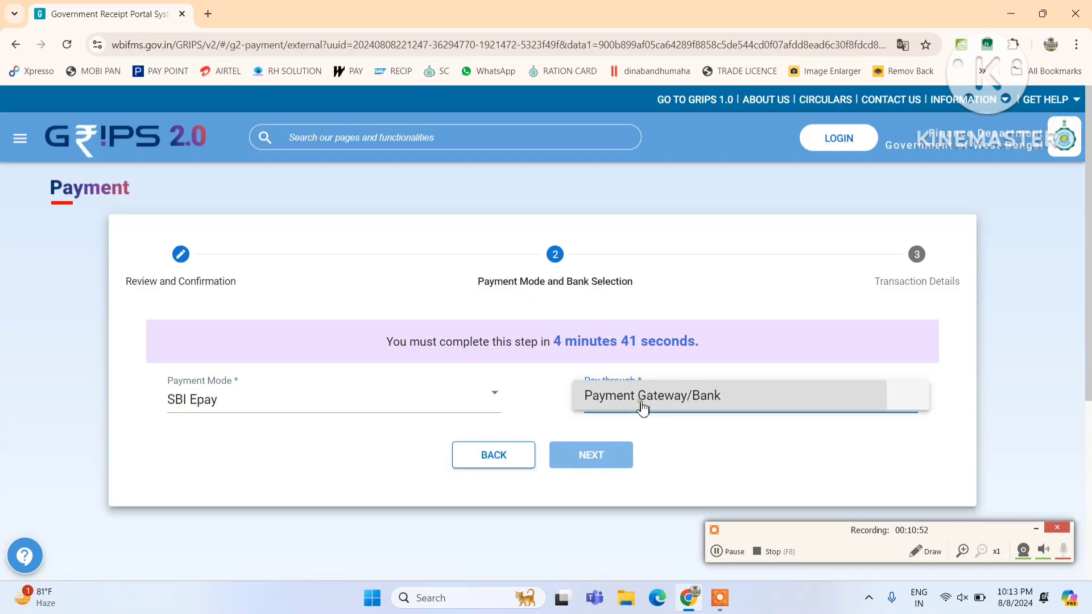
left_click(643, 405)
left_click(643, 405)
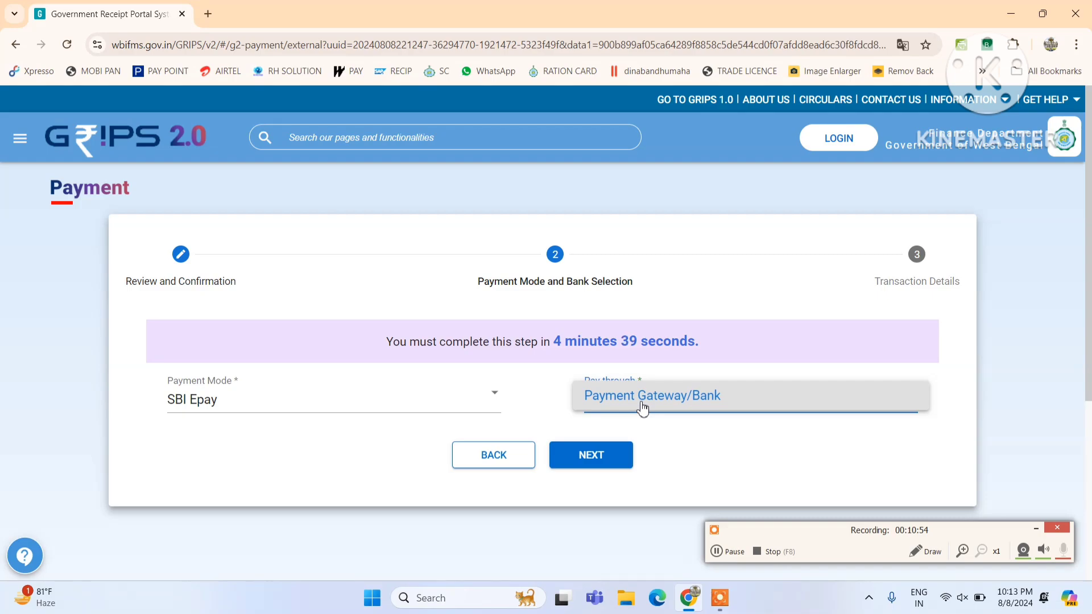
left_click(643, 406)
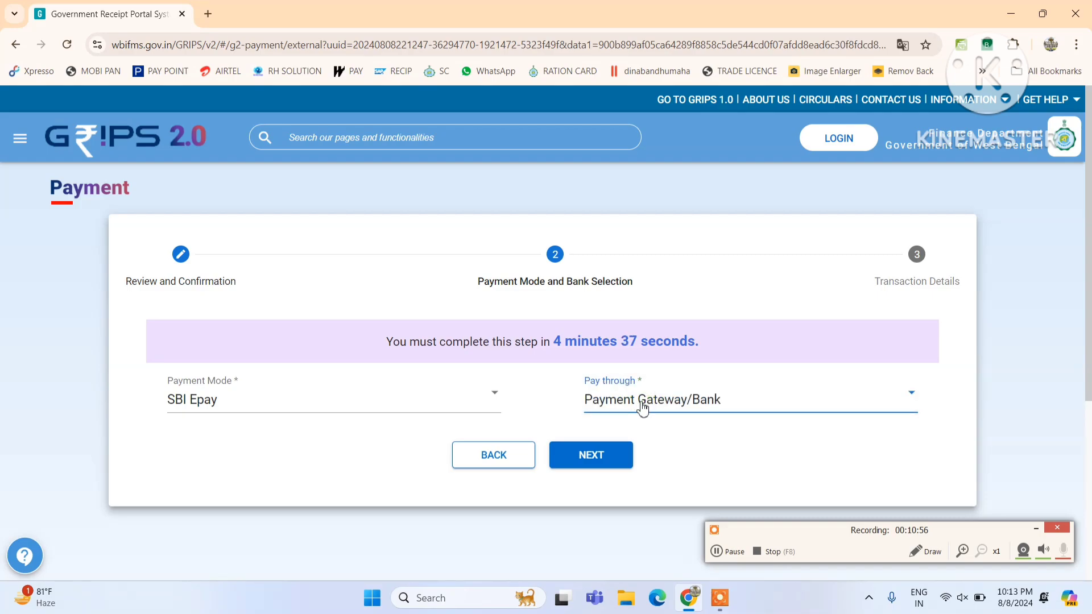
left_click(593, 464)
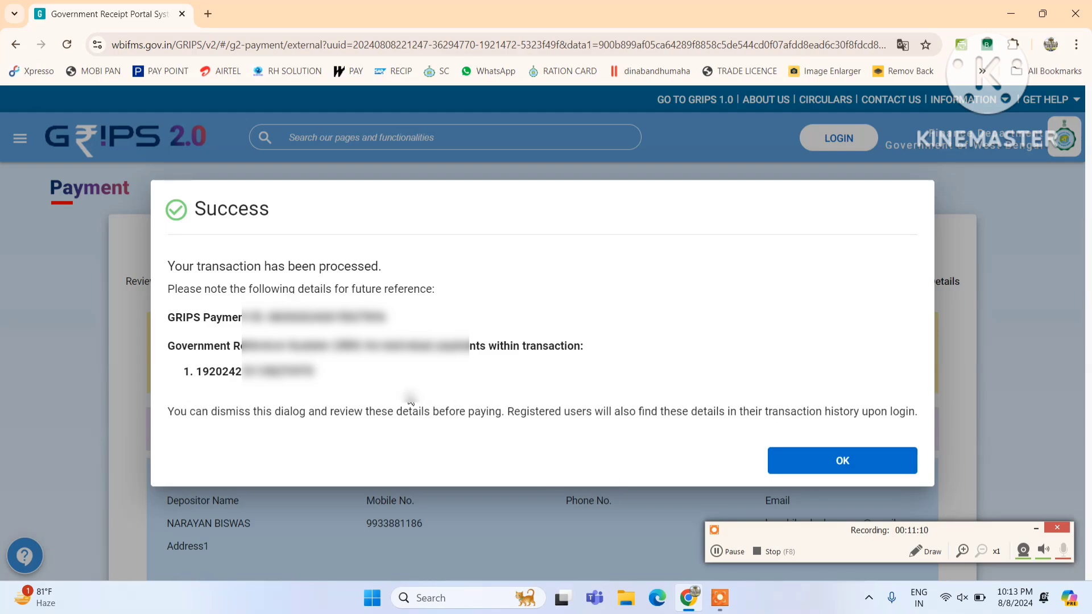
Select the government reference number for reading, close the transaction notice and proceed to pay on the bank's gateway.
double_click(255, 371)
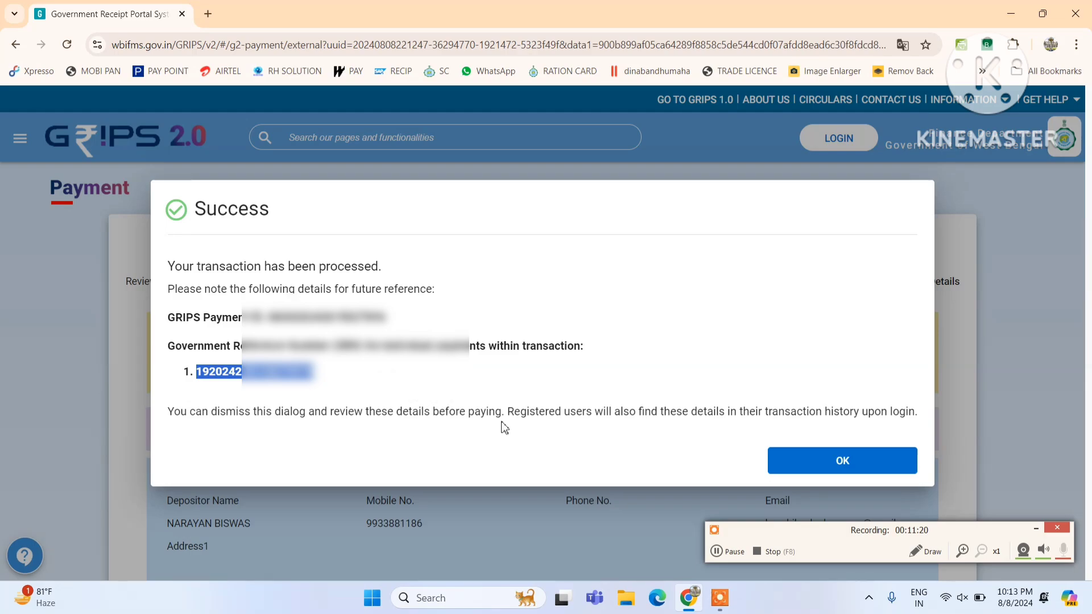
left_click(809, 469)
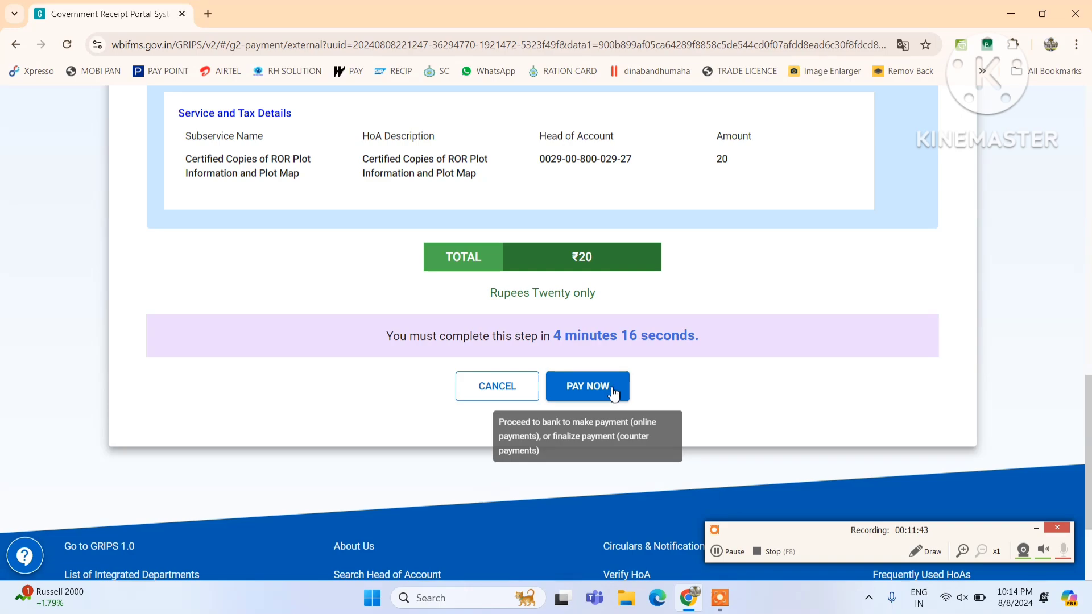
scroll(915, 274, "down", 2)
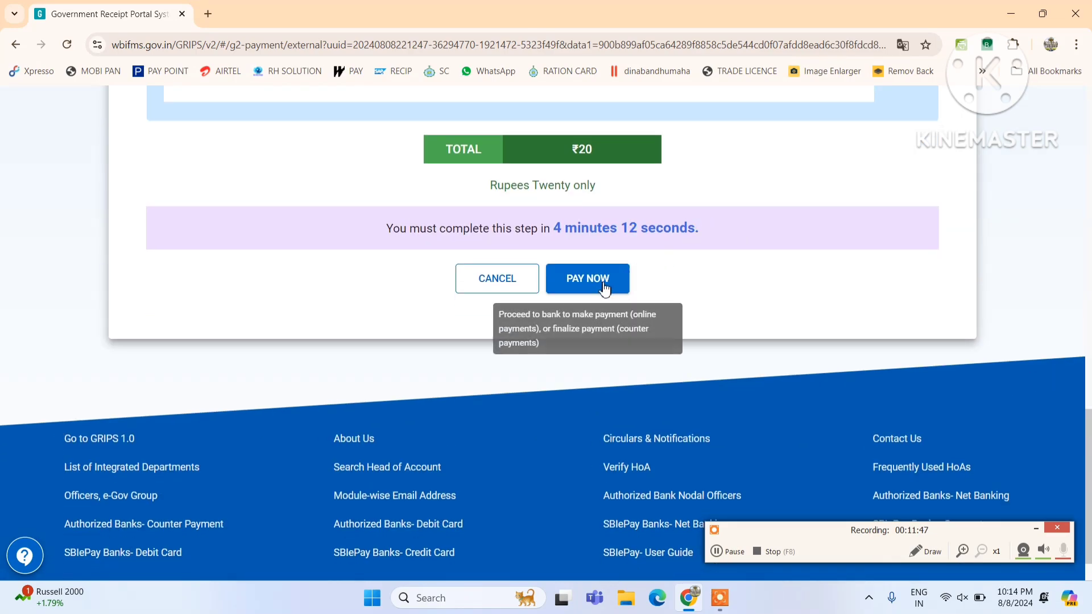
left_click(627, 272)
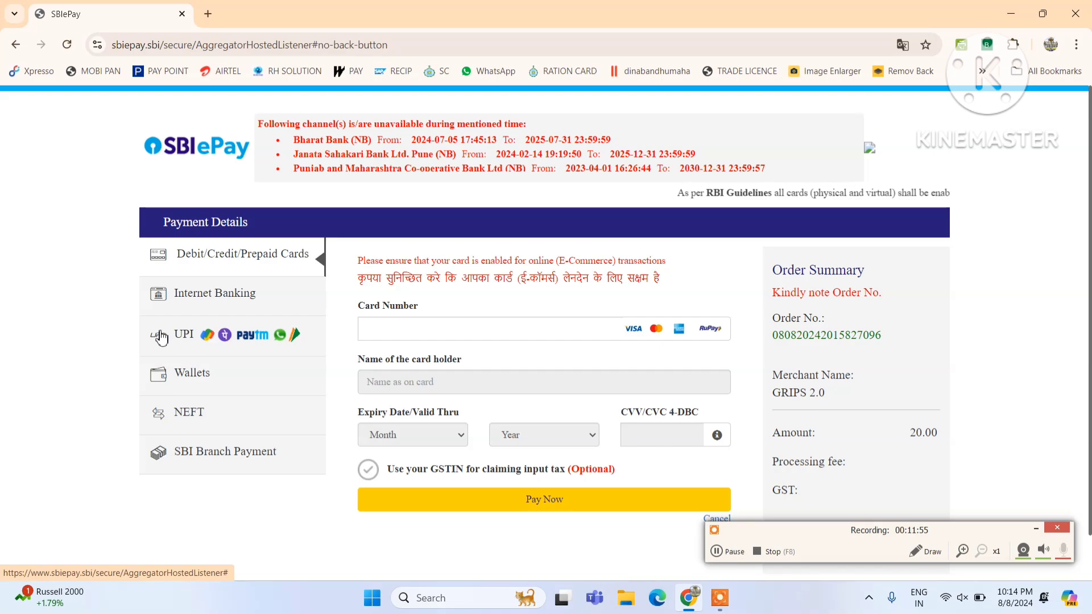
Pay the order by UPI using the UPI QR option.
left_click(226, 346)
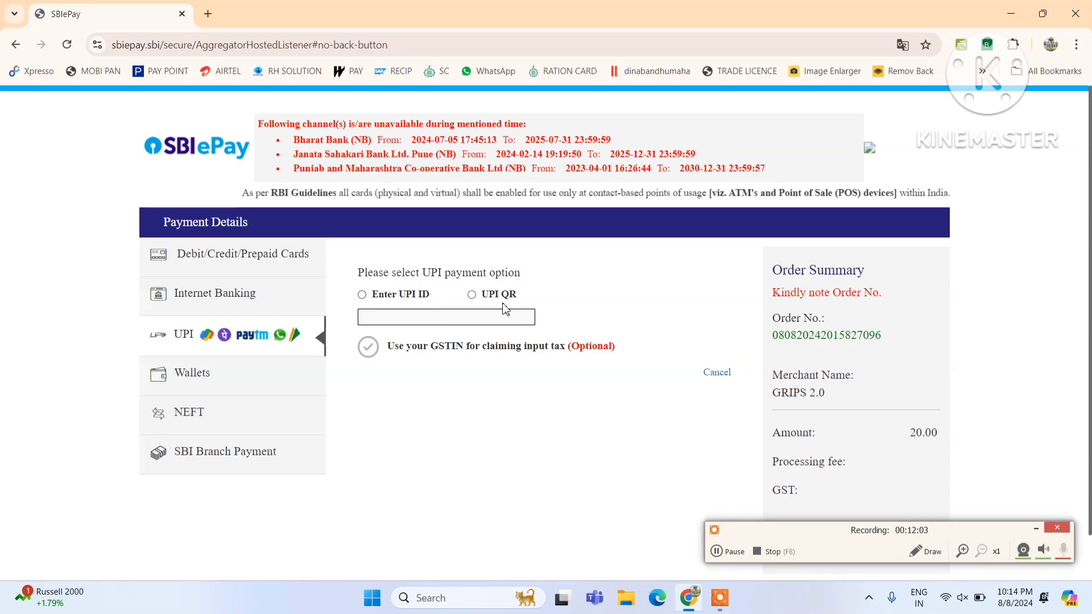
left_click(472, 295)
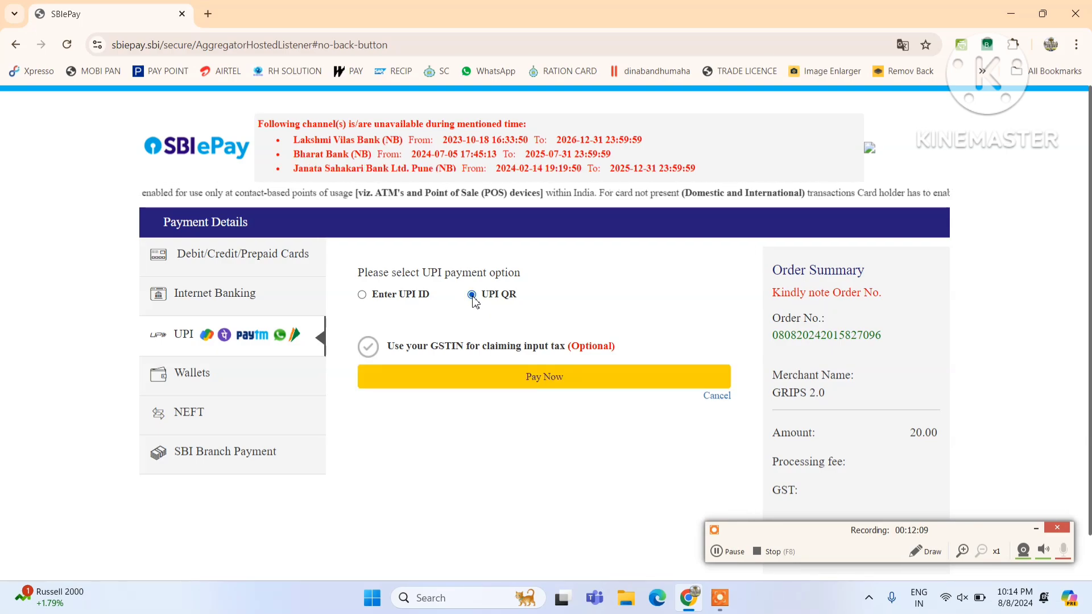
left_click(530, 378)
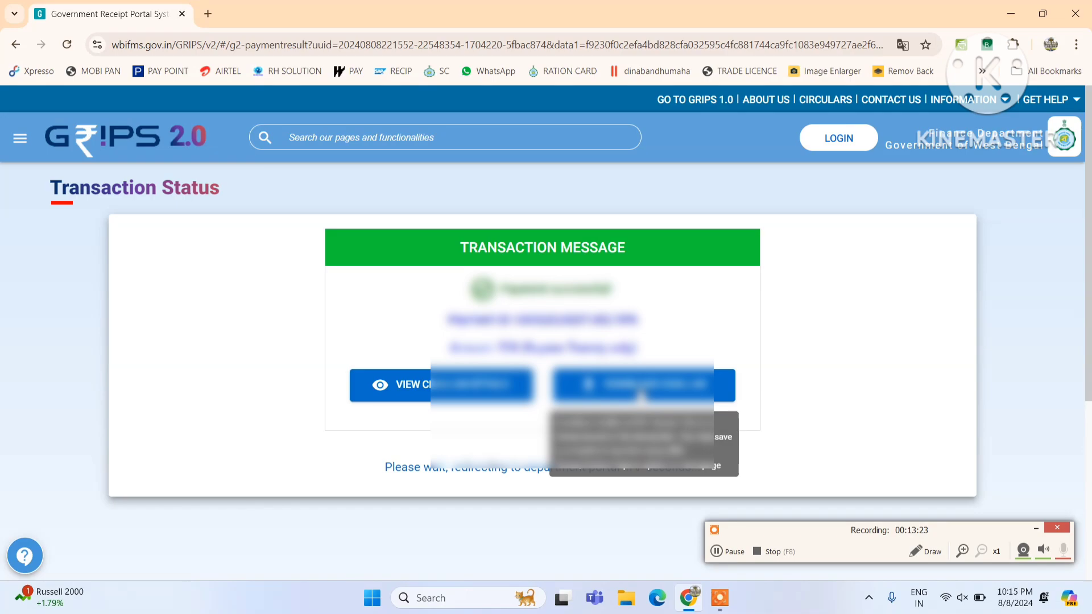
Download the payment challan from the transaction status page and open challan.pdf.
left_click(641, 395)
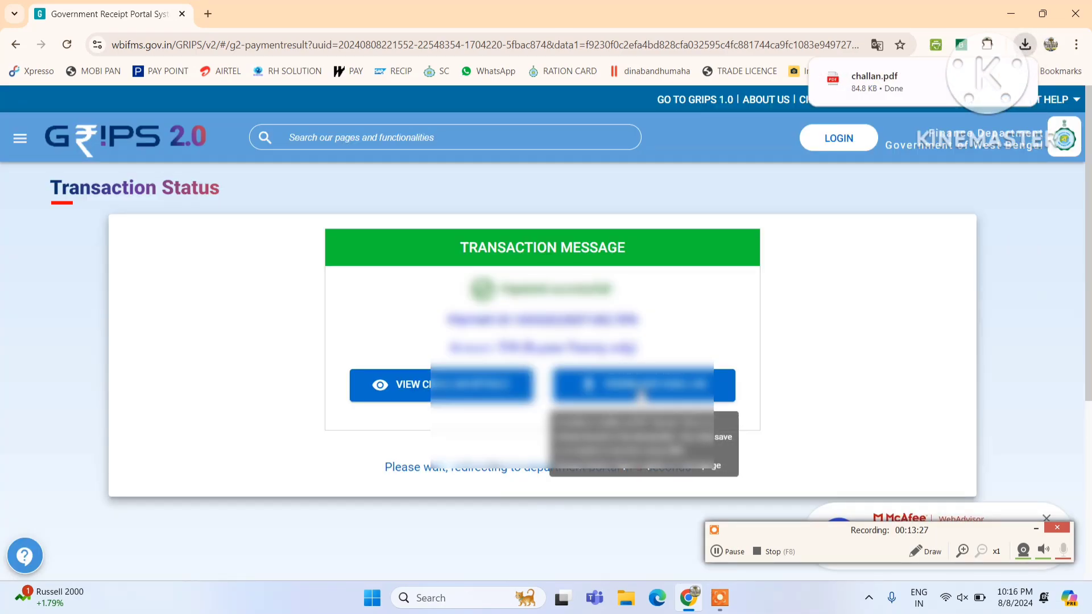
mouse_move(911, 98)
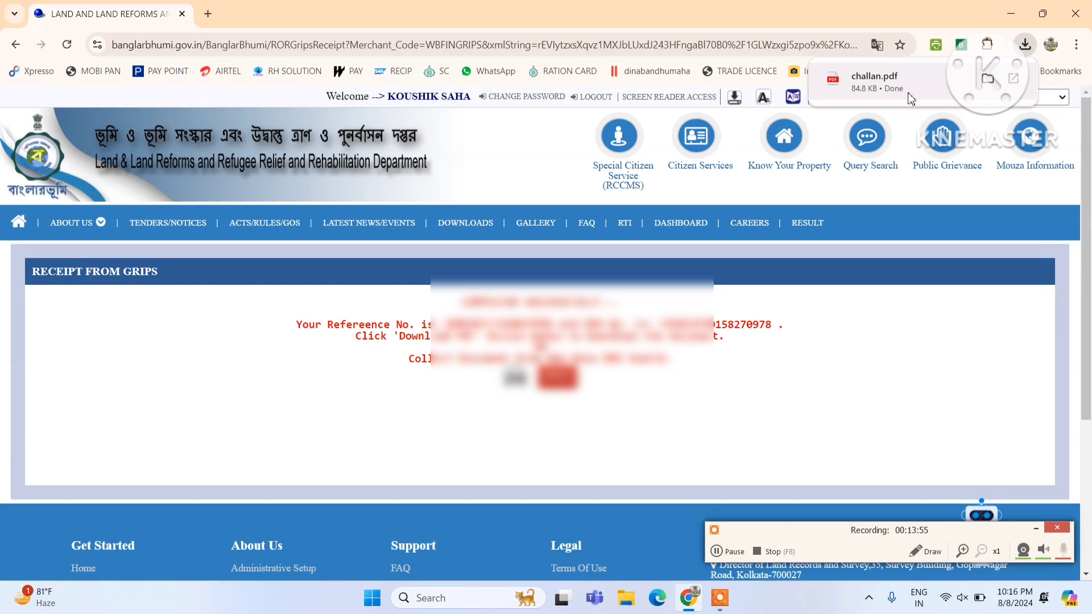
left_click(908, 95)
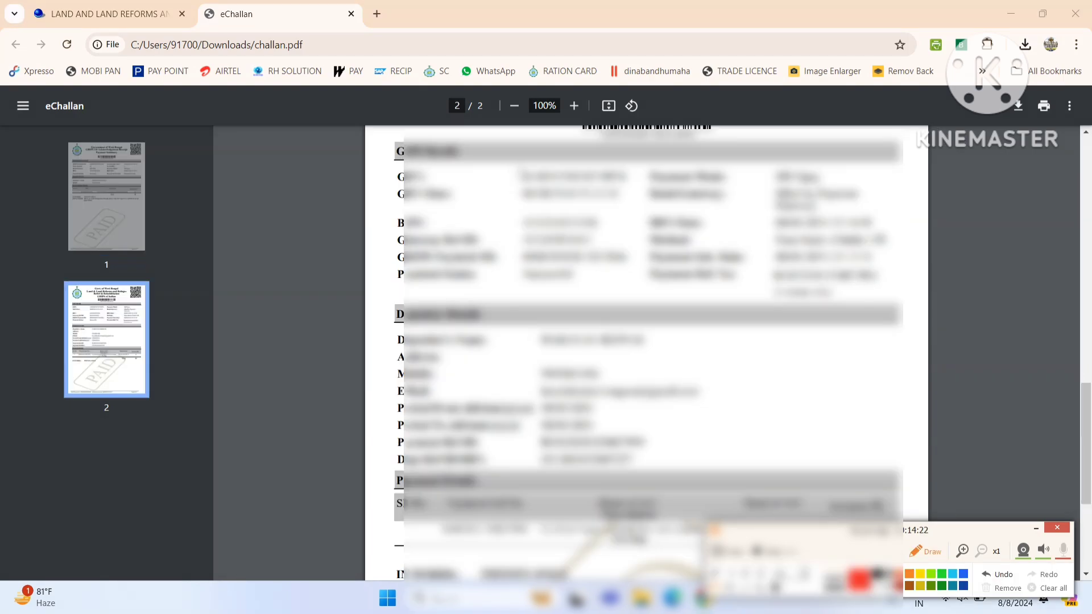
left_click_drag(514, 176, 631, 176)
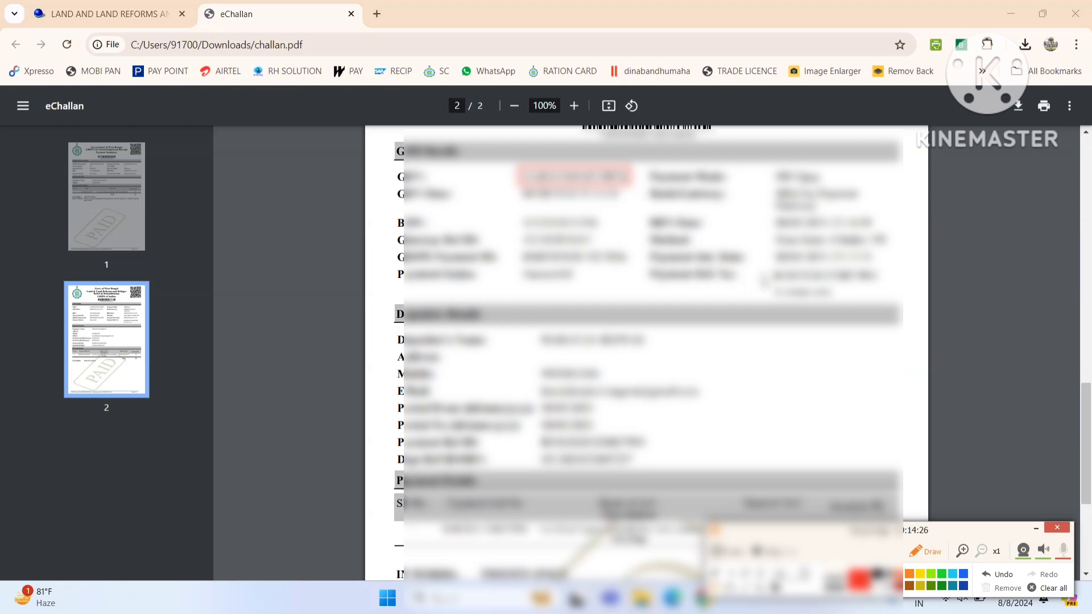
left_click_drag(765, 275, 881, 274)
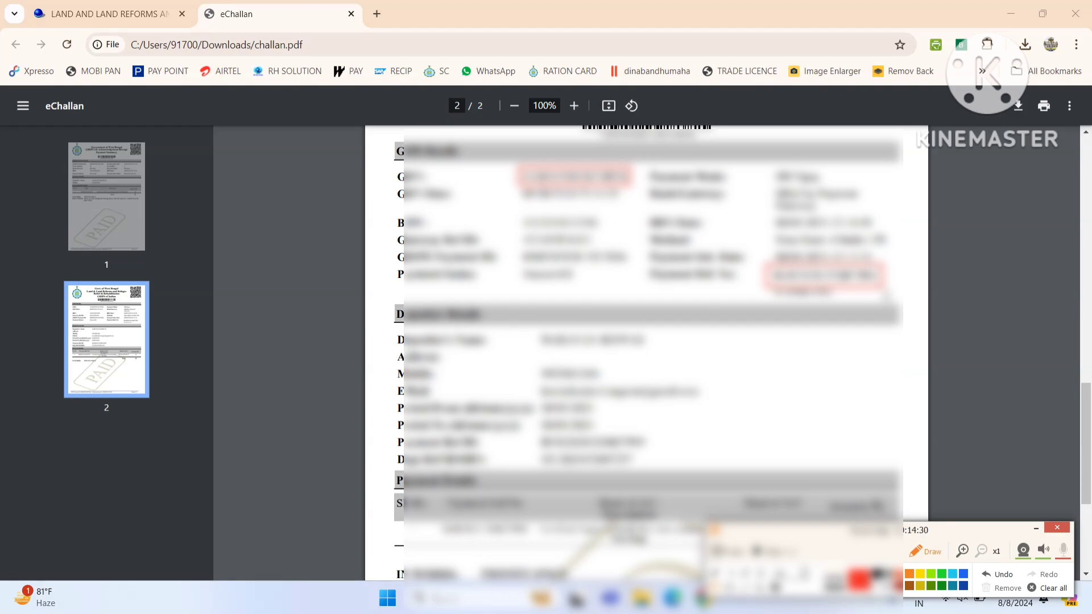